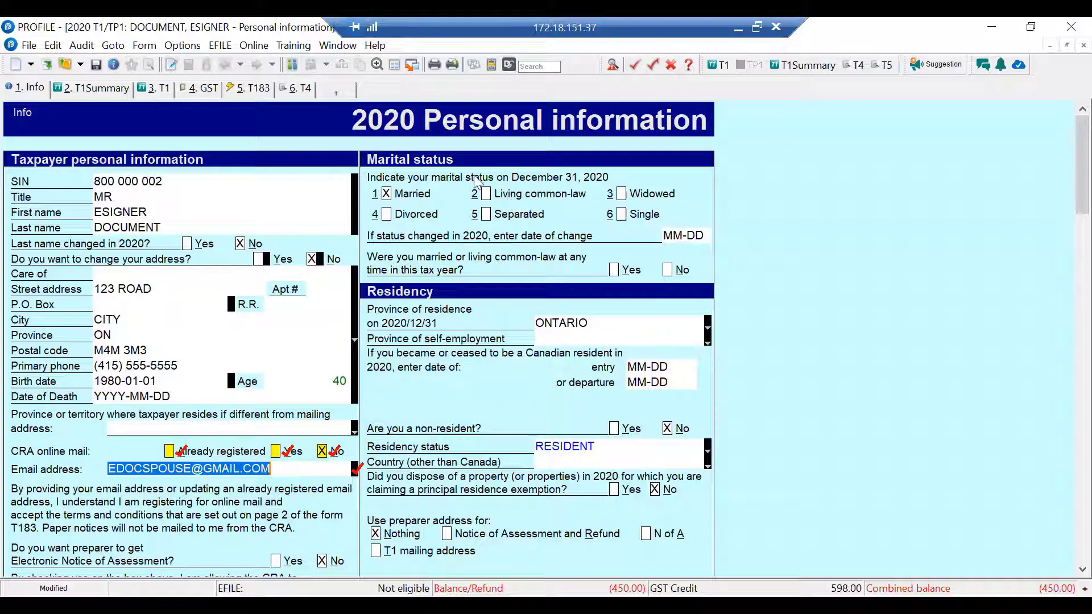
# Check the taxpayer's email, the spouse's return and the T4 slip, then return to Personal information.
pyautogui.click(296, 464)
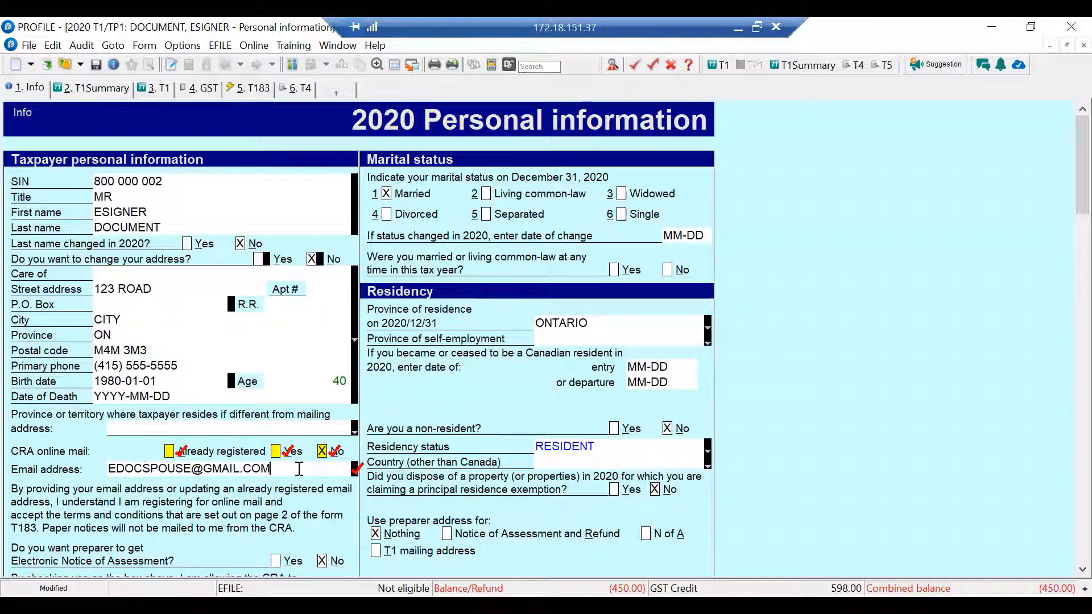
pyautogui.click(292, 64)
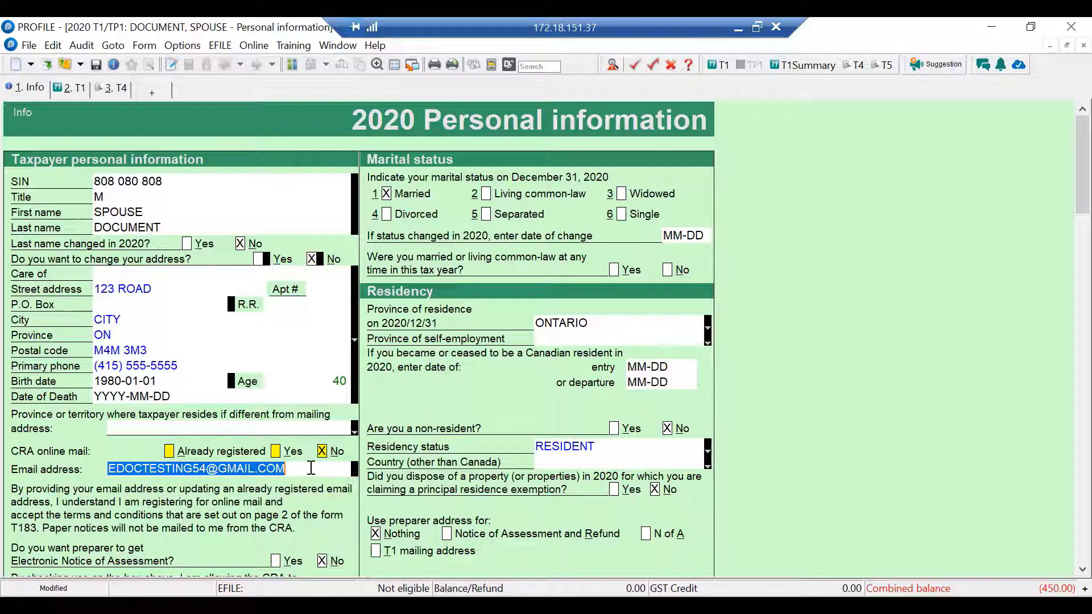
pyautogui.click(294, 66)
pyautogui.click(297, 90)
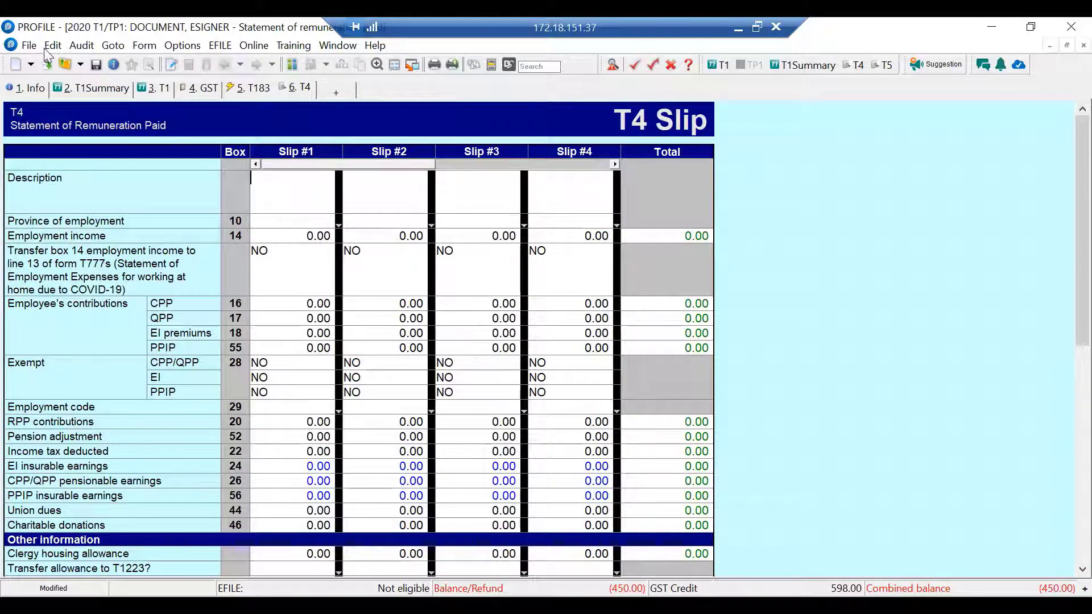
pyautogui.click(31, 88)
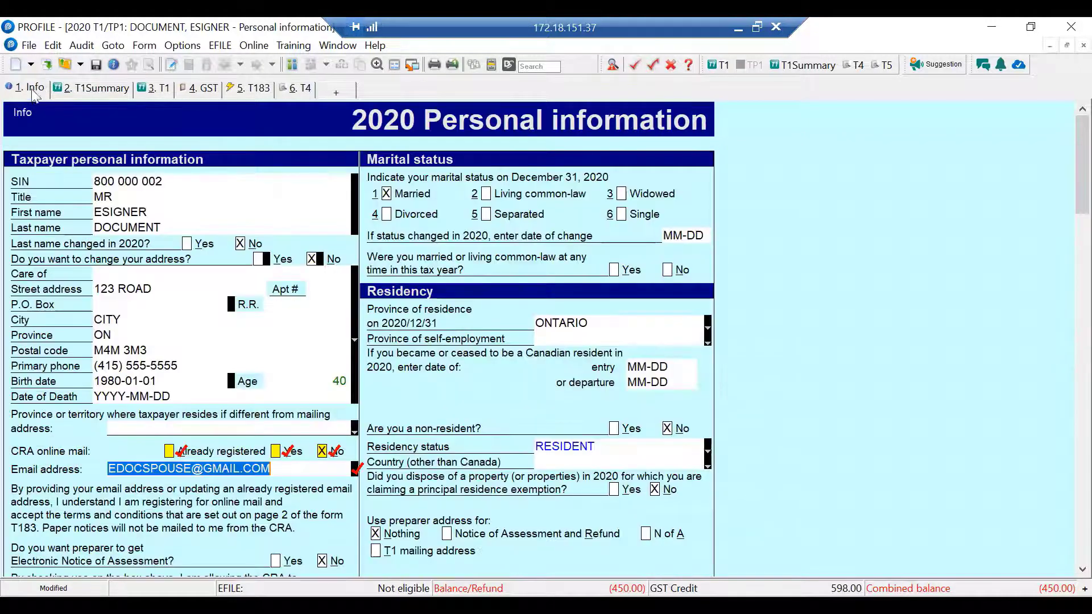
# Collect an eSignature for the main taxpayer, excluding the spouse's T183 and AuthorizeRep.
pyautogui.click(29, 46)
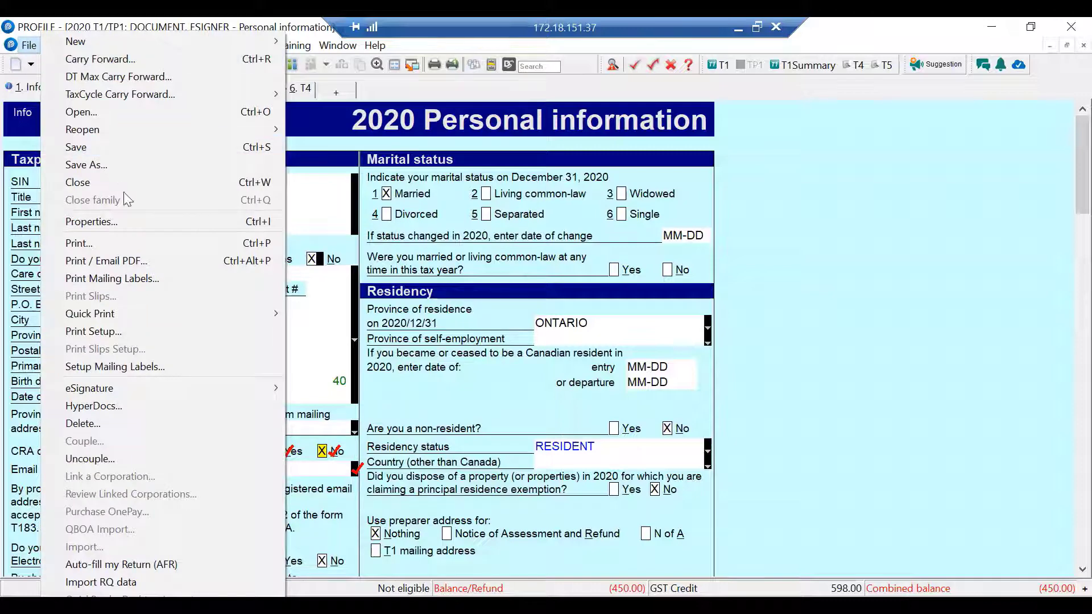
pyautogui.moveTo(182, 384)
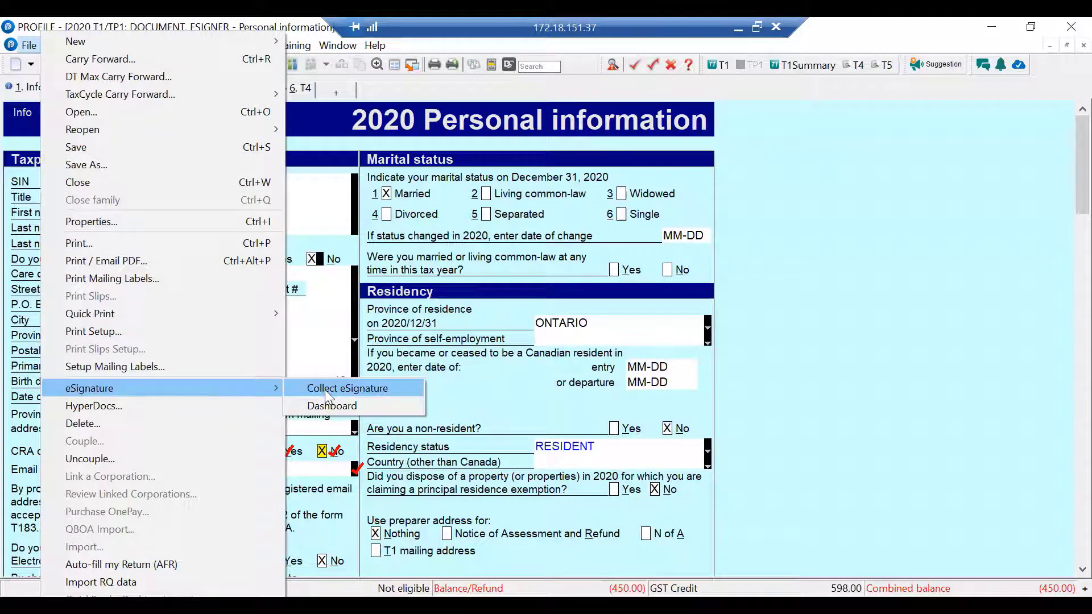
pyautogui.click(326, 390)
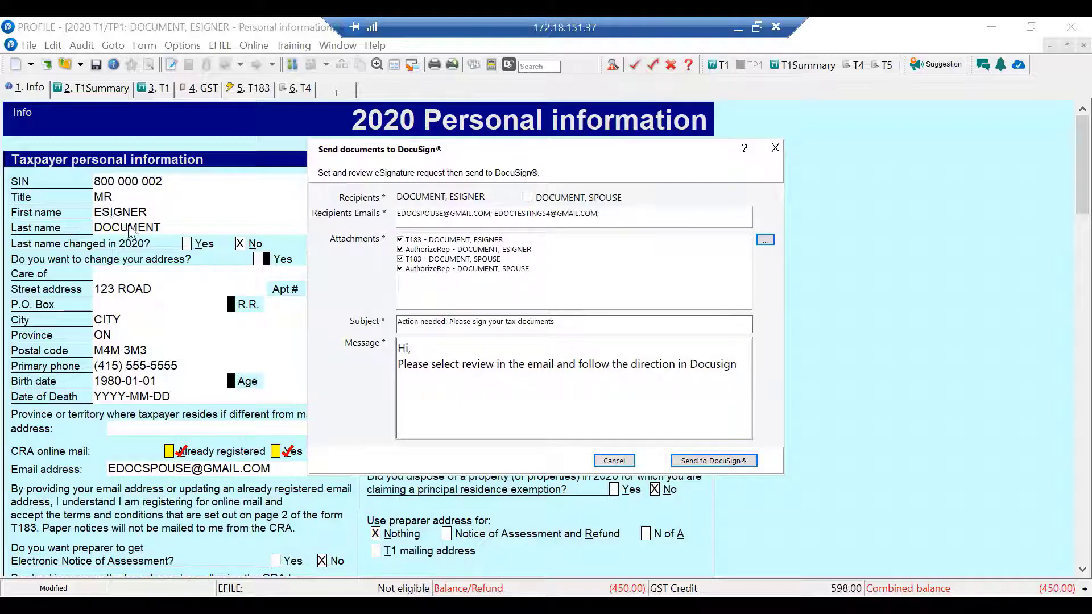
pyautogui.click(400, 260)
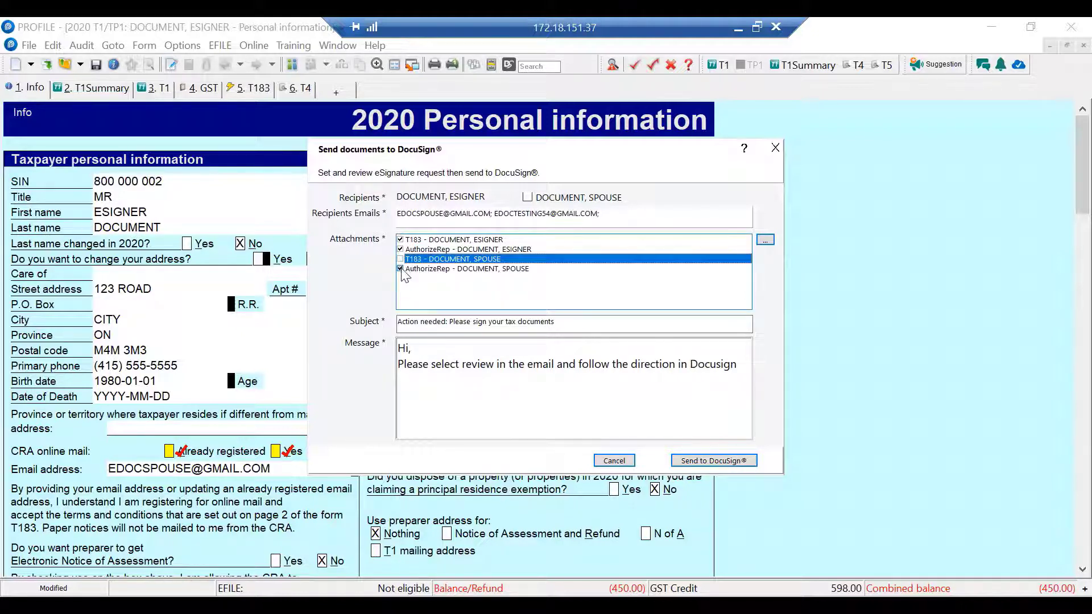
pyautogui.click(400, 268)
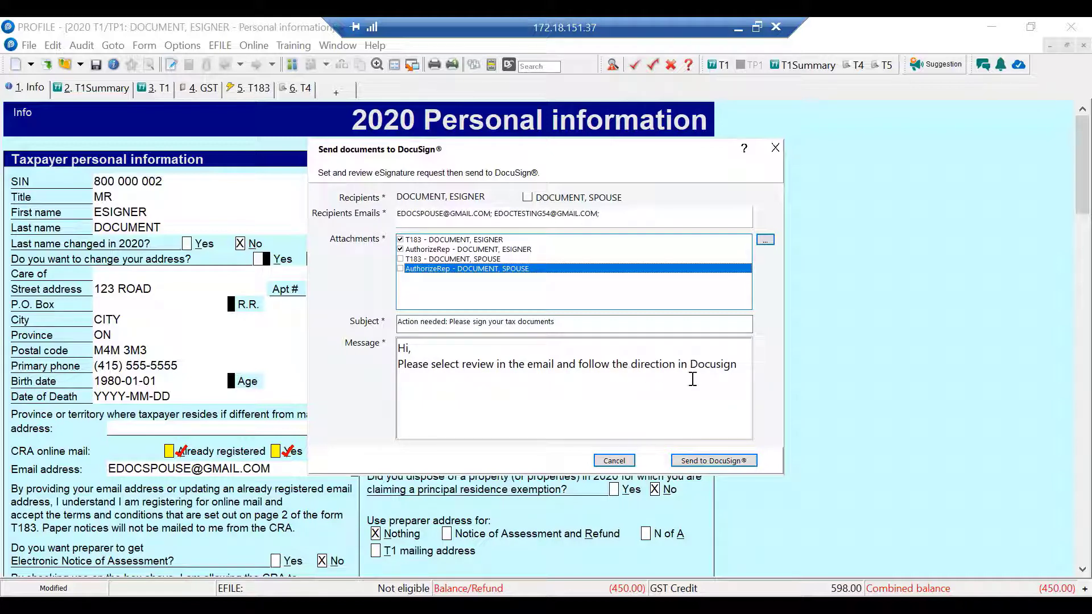
pyautogui.click(705, 462)
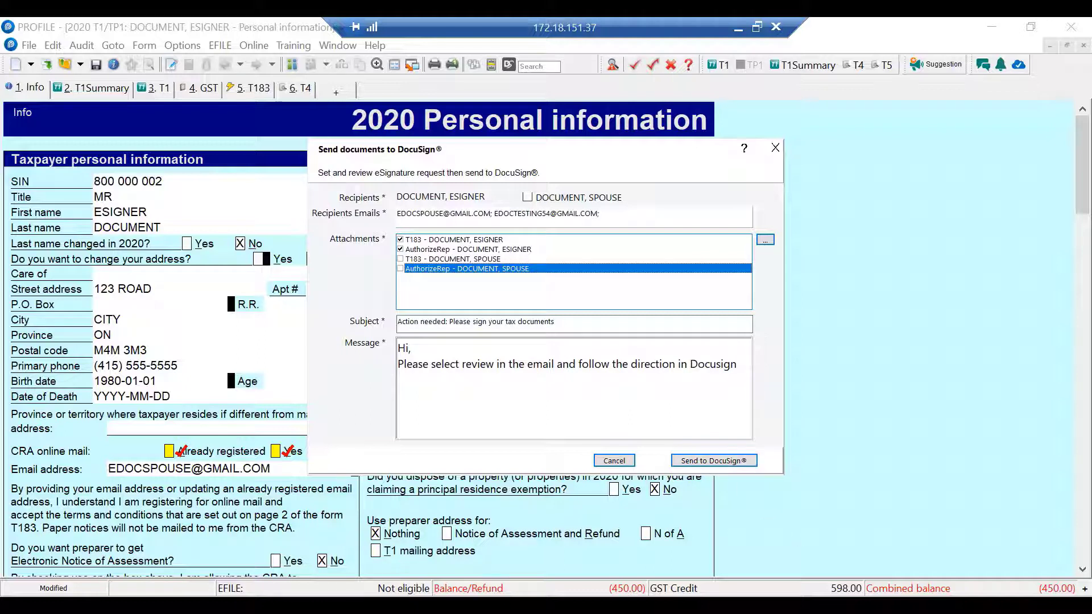
# Send the forms to DocuSign and place Signature and Date Signed fields on T183 Part F.
pyautogui.click(706, 461)
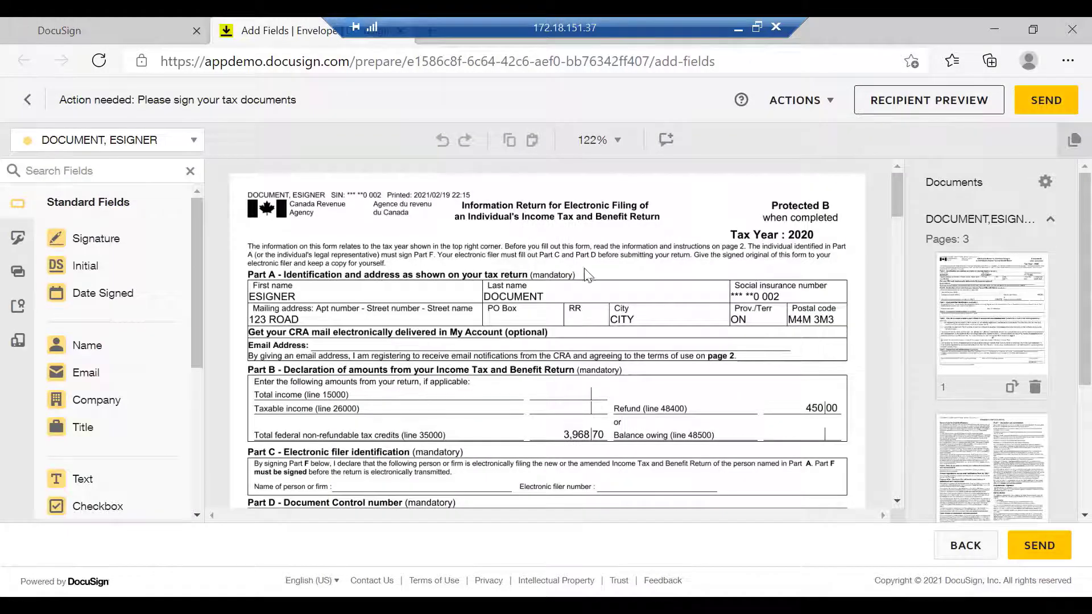
pyautogui.click(897, 501)
pyautogui.scroll(-5, 899, 502)
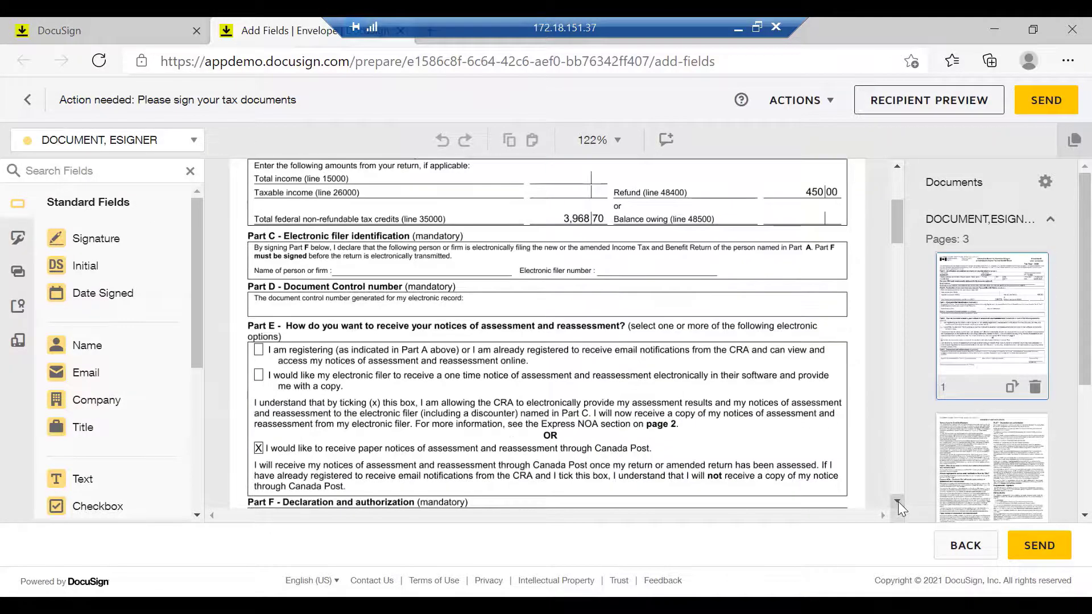
pyautogui.click(898, 501)
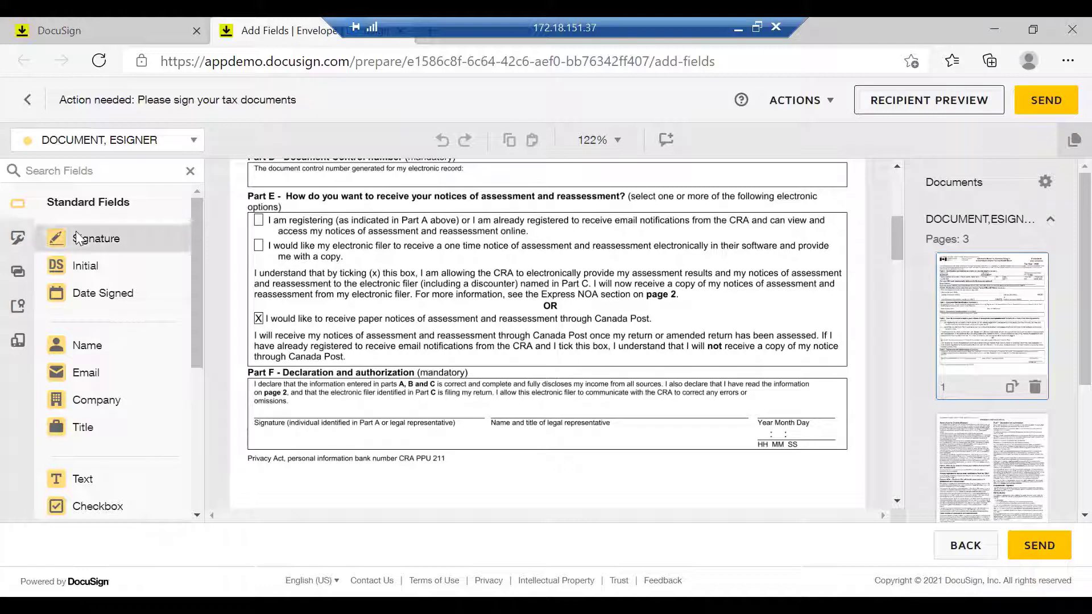
pyautogui.moveTo(77, 239); pyautogui.dragTo(365, 389)
pyautogui.moveTo(68, 299)
pyautogui.mouseDown()
pyautogui.moveTo(403, 406)
pyautogui.moveTo(636, 455)
pyautogui.moveTo(683, 410)
pyautogui.mouseUp()
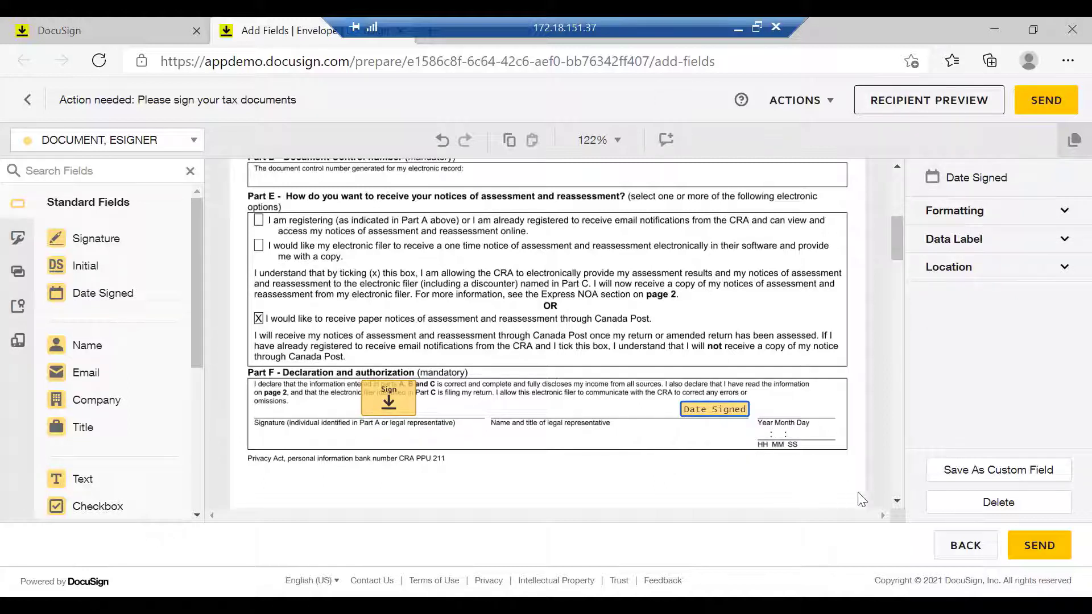
# Add a Signature field on the authorization page, send the envelope, and return to ProFile.
pyautogui.scroll(-15, 898, 497)
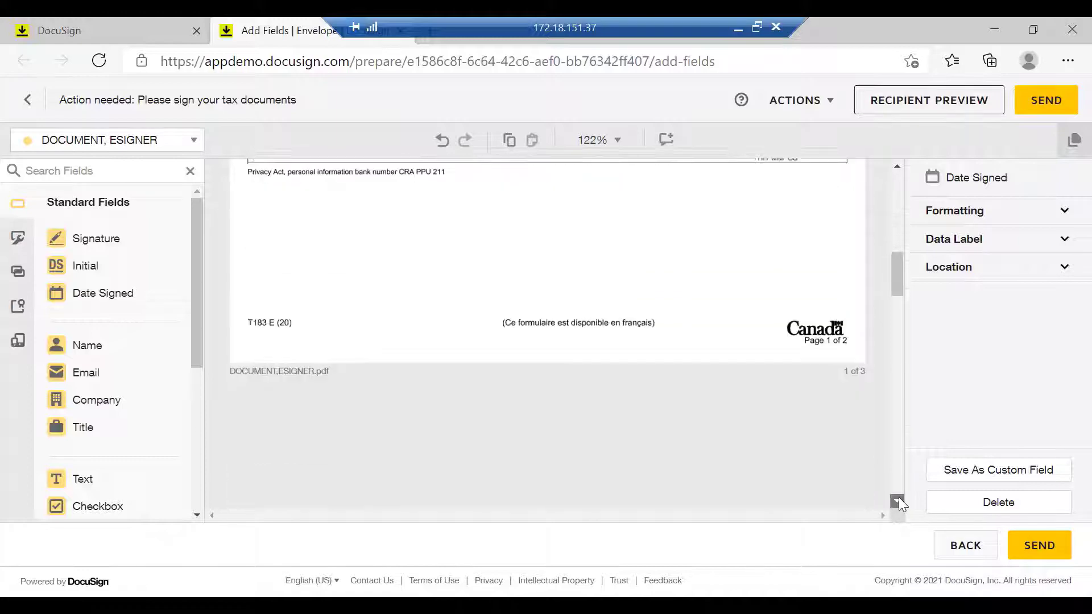
pyautogui.scroll(-5, 898, 497)
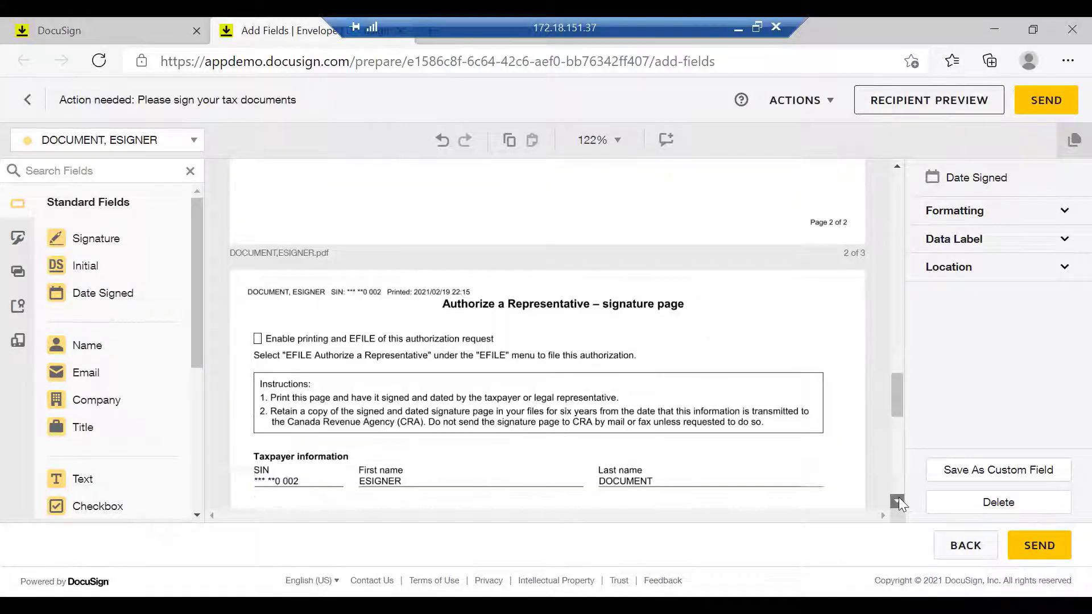
pyautogui.scroll(-3, 899, 498)
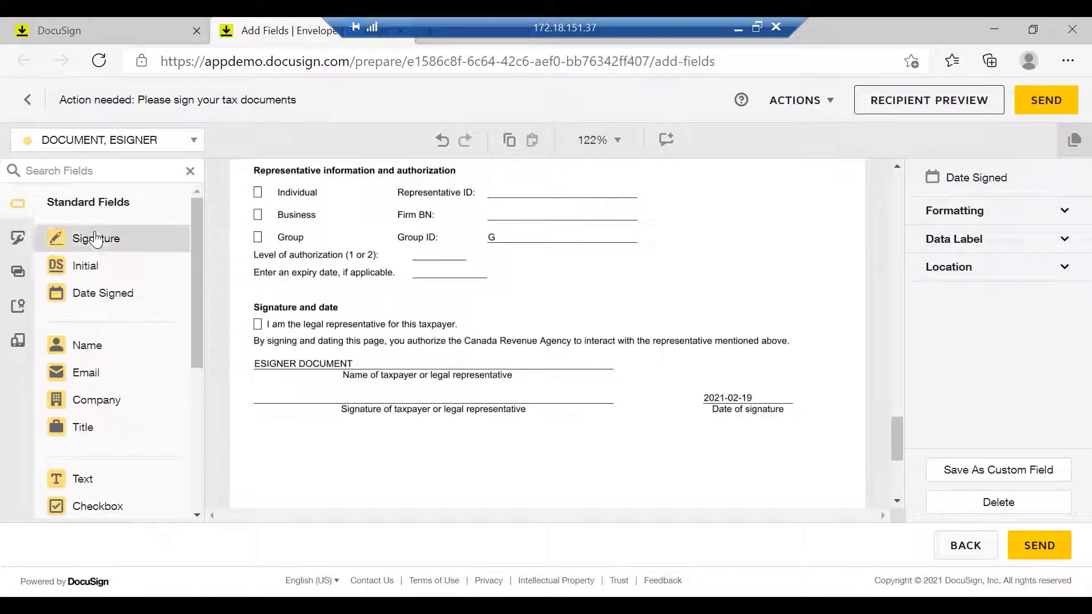
pyautogui.moveTo(95, 239)
pyautogui.mouseDown()
pyautogui.moveTo(295, 370)
pyautogui.moveTo(459, 397)
pyautogui.moveTo(493, 414)
pyautogui.moveTo(555, 389)
pyautogui.moveTo(520, 375)
pyautogui.mouseUp()
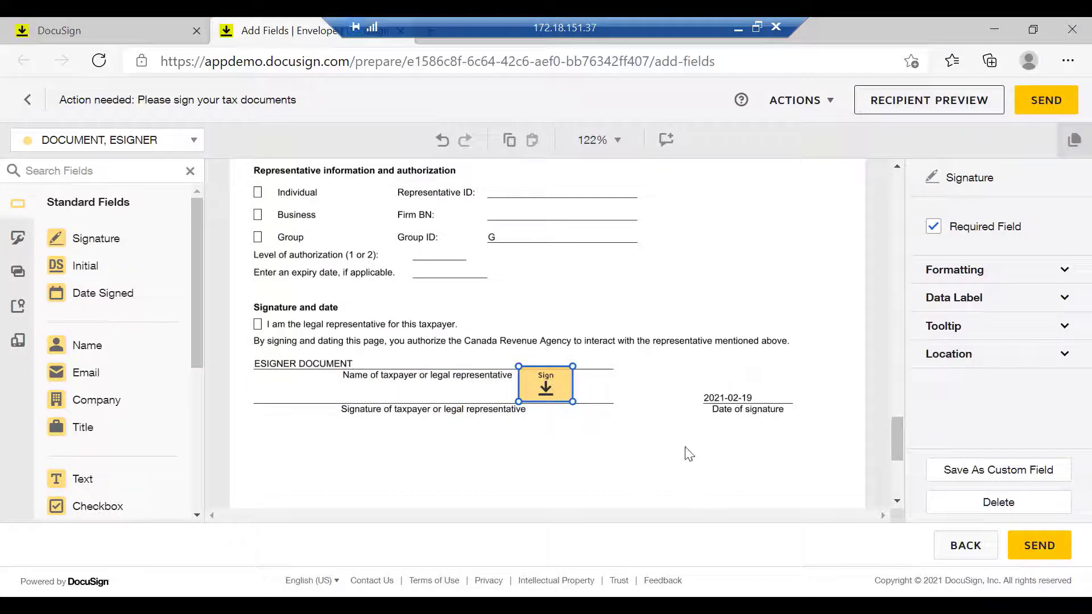
pyautogui.click(897, 500)
pyautogui.click(897, 500)
pyautogui.click(897, 501)
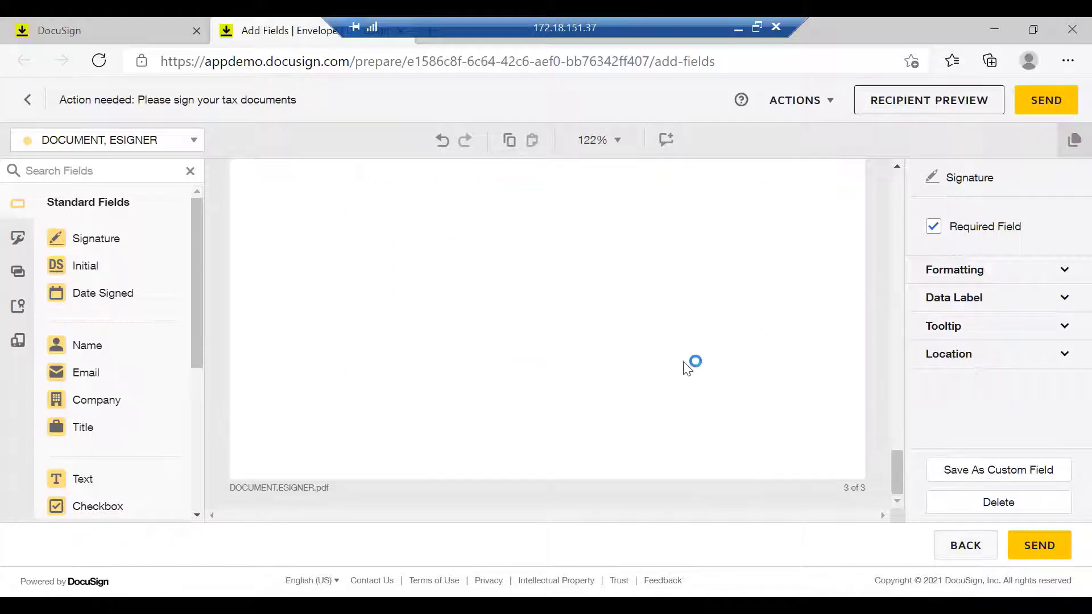
pyautogui.click(1031, 550)
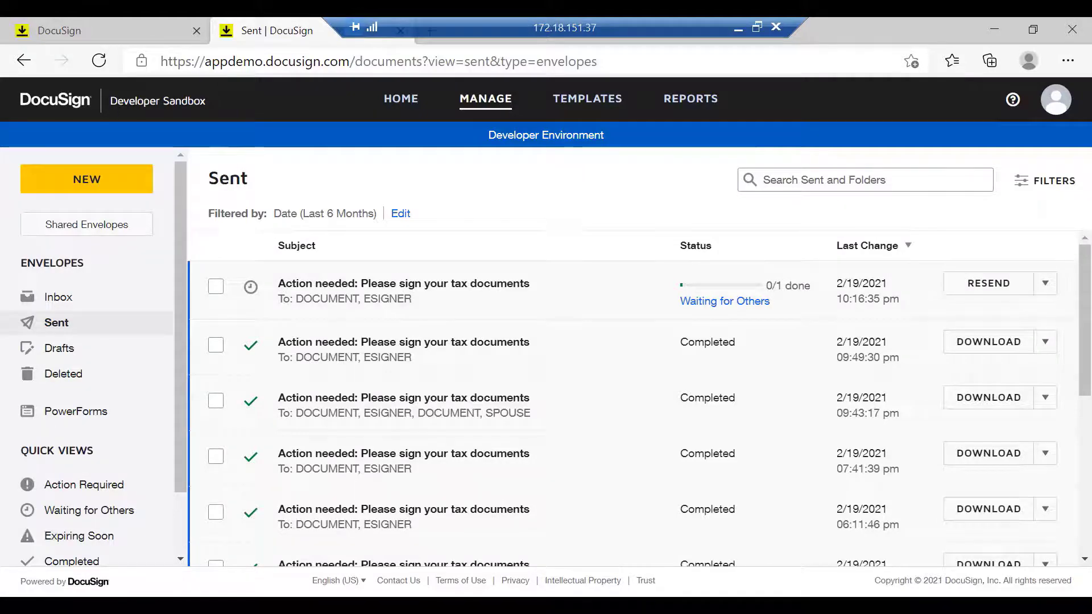
pyautogui.hotkey('alt', 'Tab')
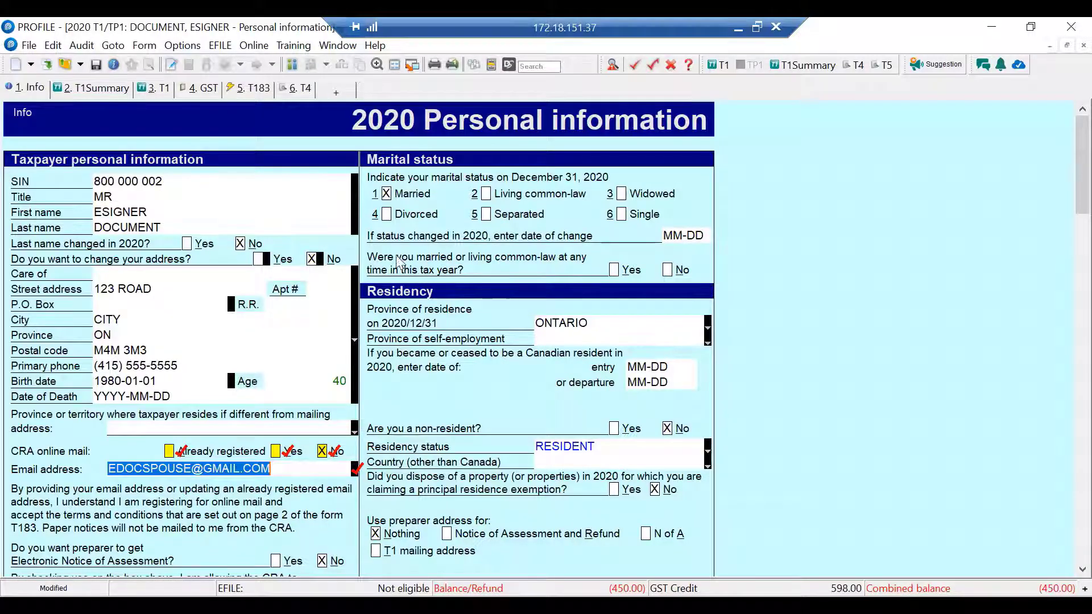
# On the spouse's return, send only the spouse's T183 and AuthorizeRep to DocuSign via Collect eSignature.
pyautogui.click(293, 71)
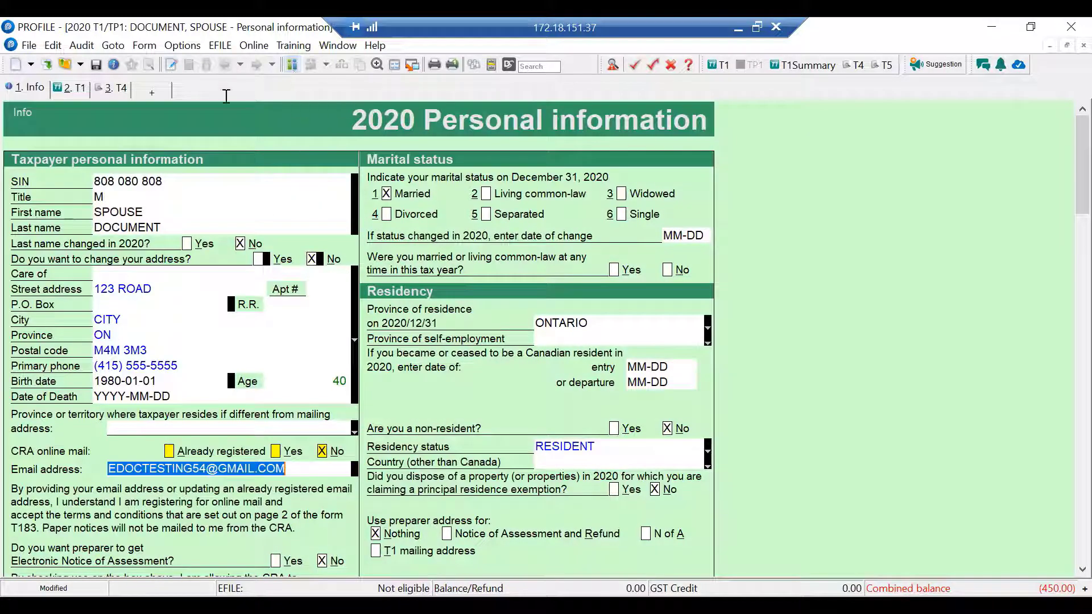
pyautogui.click(29, 46)
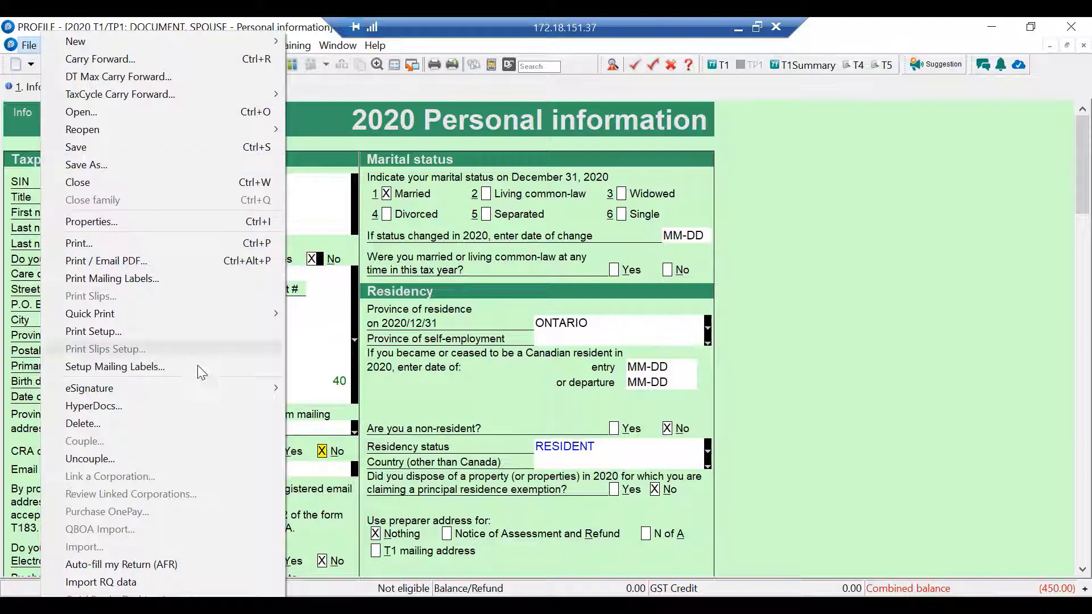
pyautogui.moveTo(222, 382)
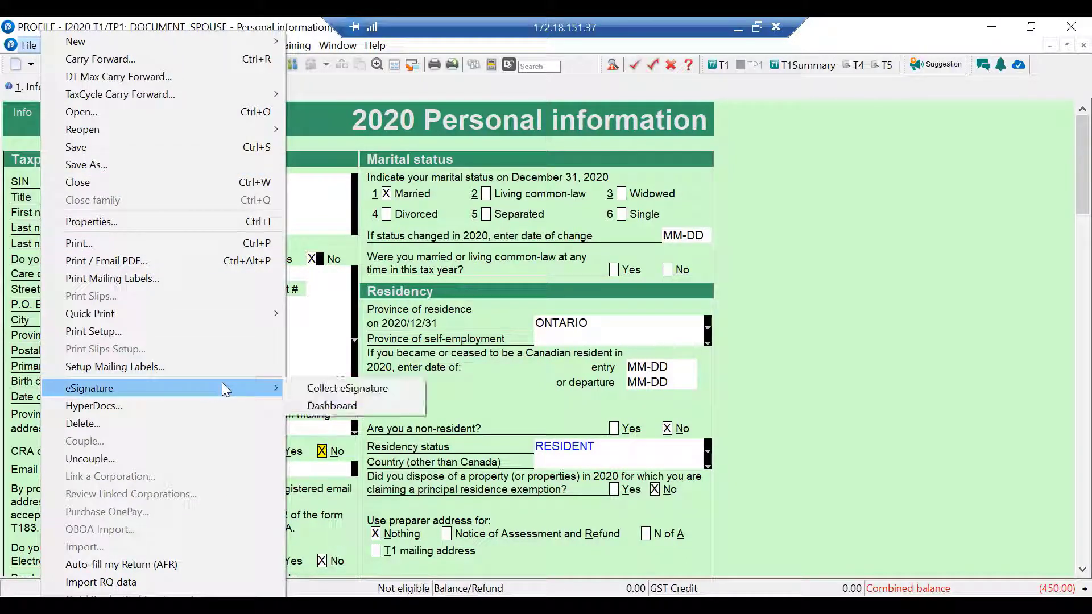
pyautogui.click(380, 390)
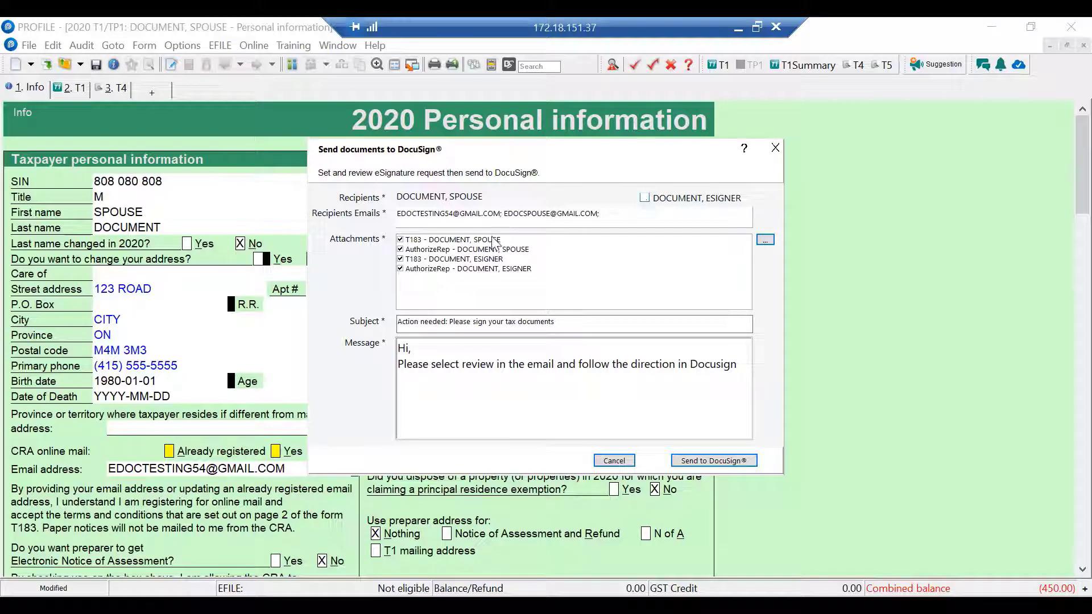
pyautogui.click(400, 258)
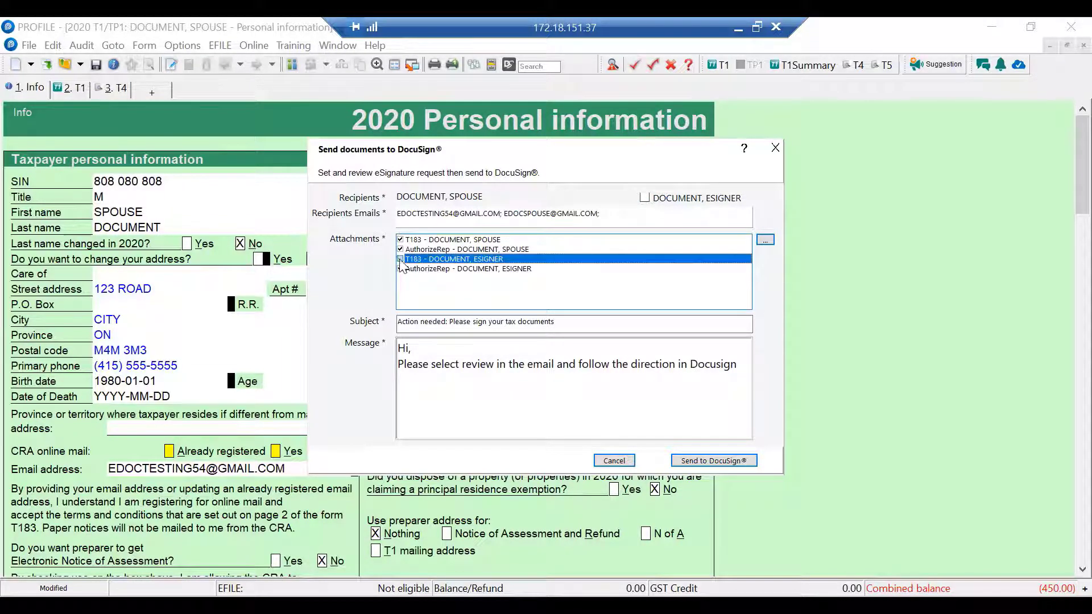
pyautogui.click(401, 268)
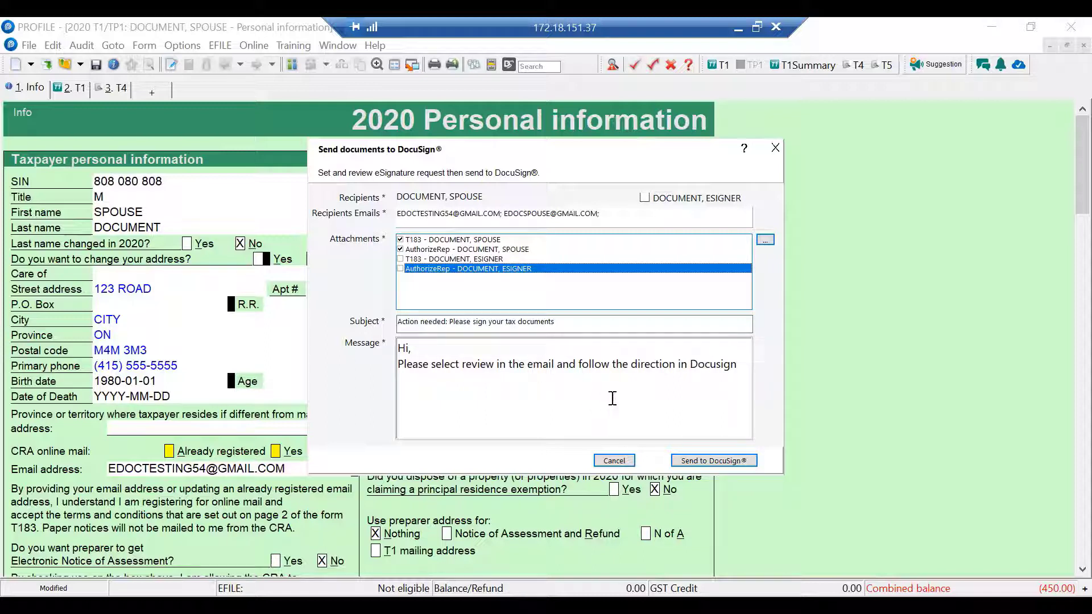
pyautogui.click(700, 464)
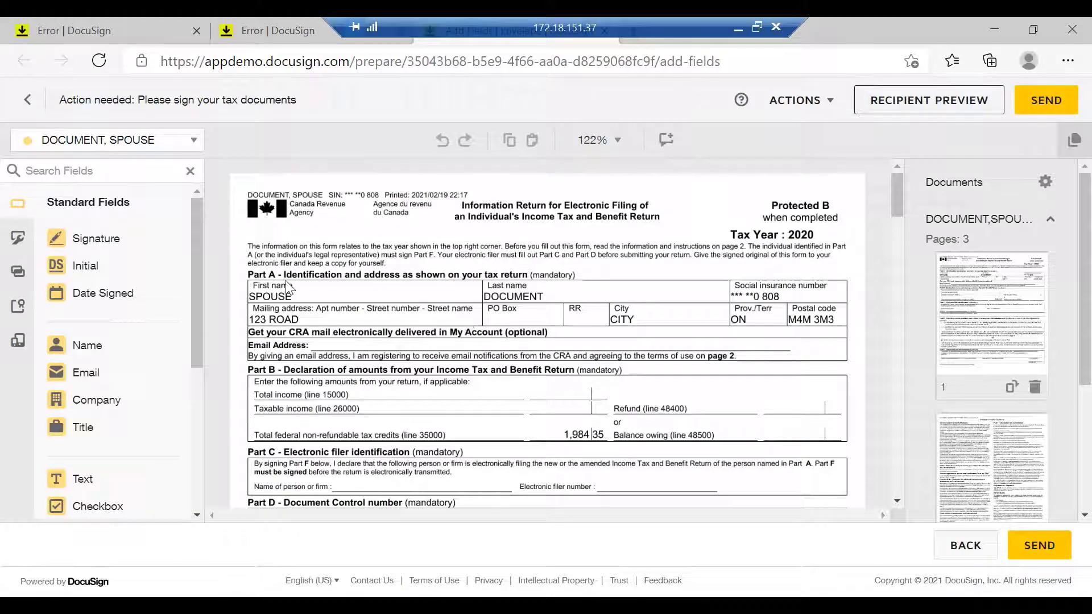
# Place Signature and Date Signed fields in the spouse's T183 Part F declaration.
pyautogui.click(897, 501)
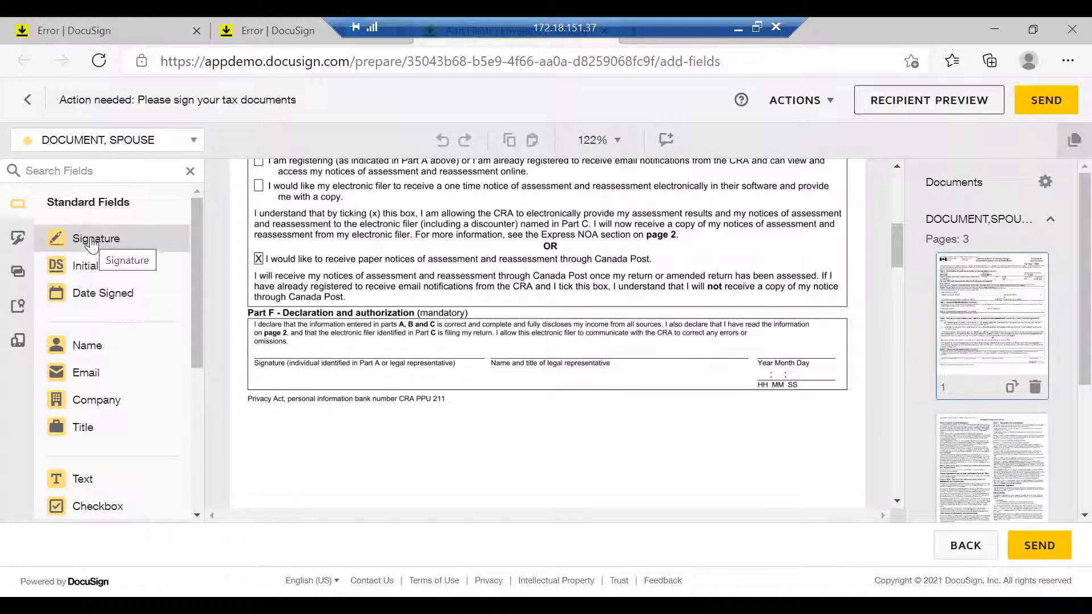
pyautogui.moveTo(93, 244)
pyautogui.mouseDown()
pyautogui.moveTo(261, 282)
pyautogui.moveTo(466, 361)
pyautogui.moveTo(398, 333)
pyautogui.mouseUp()
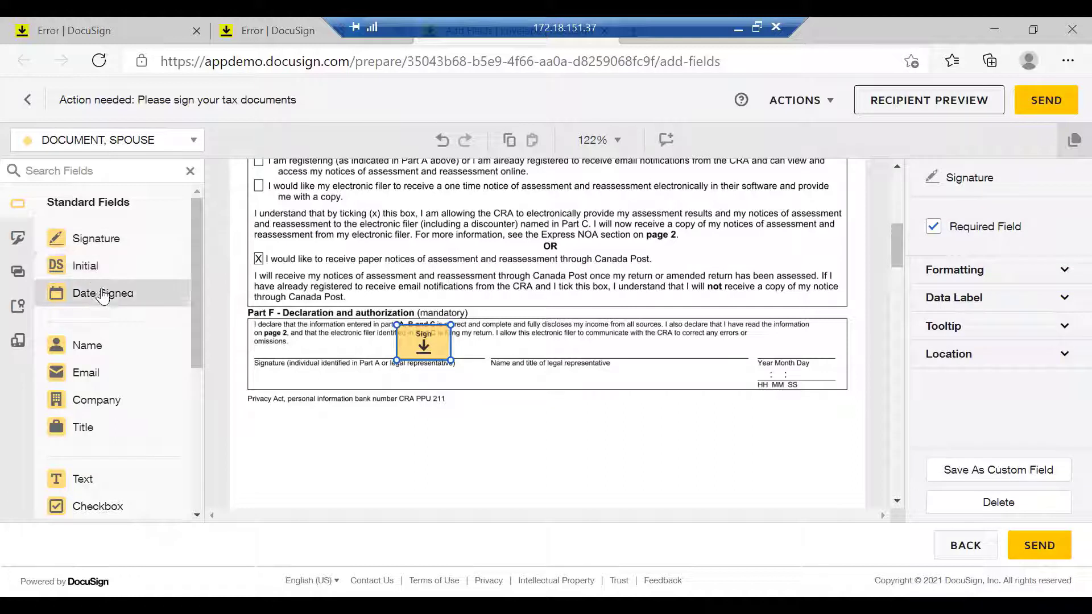
pyautogui.moveTo(102, 296); pyautogui.dragTo(657, 346)
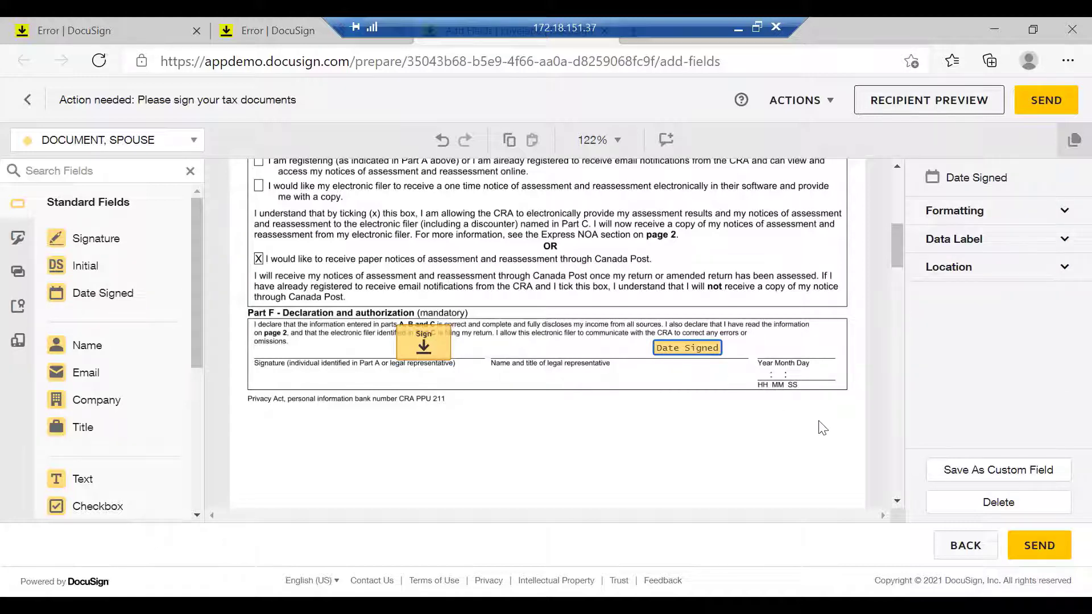
pyautogui.moveTo(897, 500); pyautogui.dragTo(896, 499)
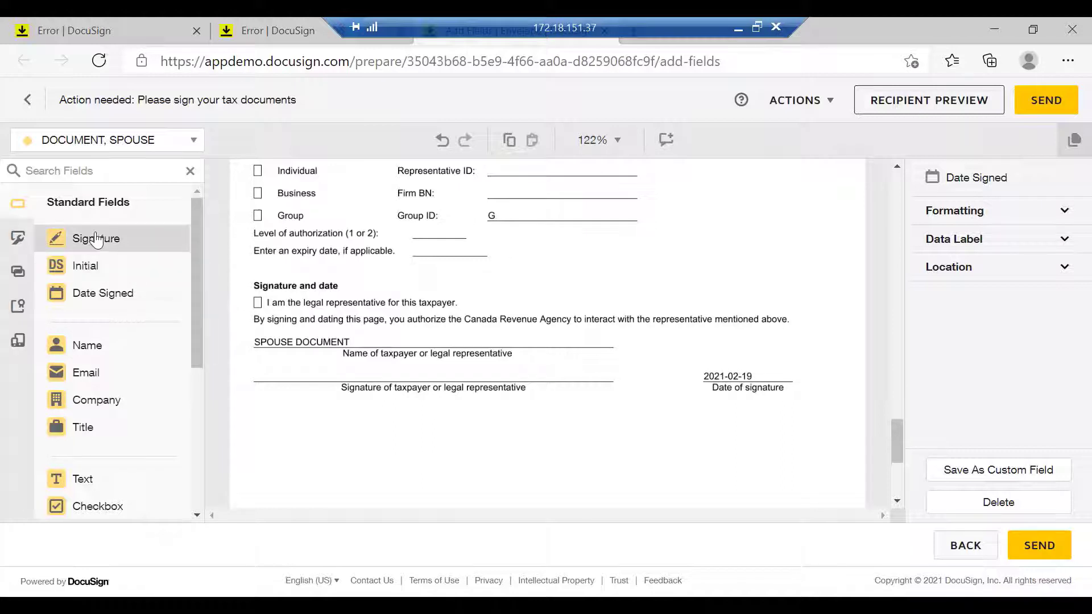
# Add a Signature field on the authorization line, send the envelope, and check Gmail.
pyautogui.moveTo(98, 242)
pyautogui.mouseDown()
pyautogui.moveTo(495, 366)
pyautogui.moveTo(507, 354)
pyautogui.mouseUp()
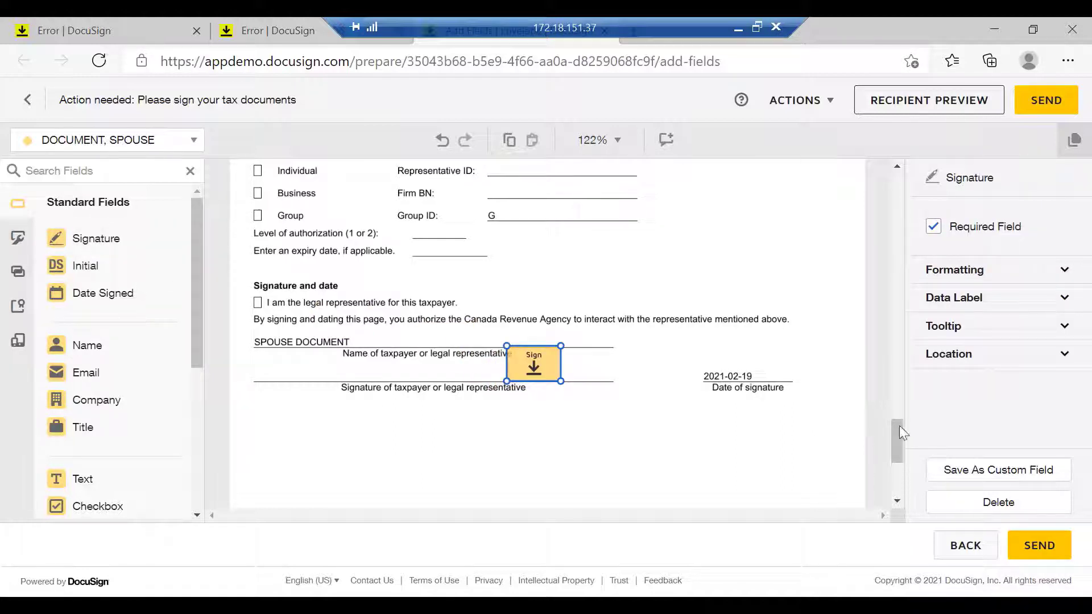
pyautogui.moveTo(900, 421); pyautogui.dragTo(899, 503)
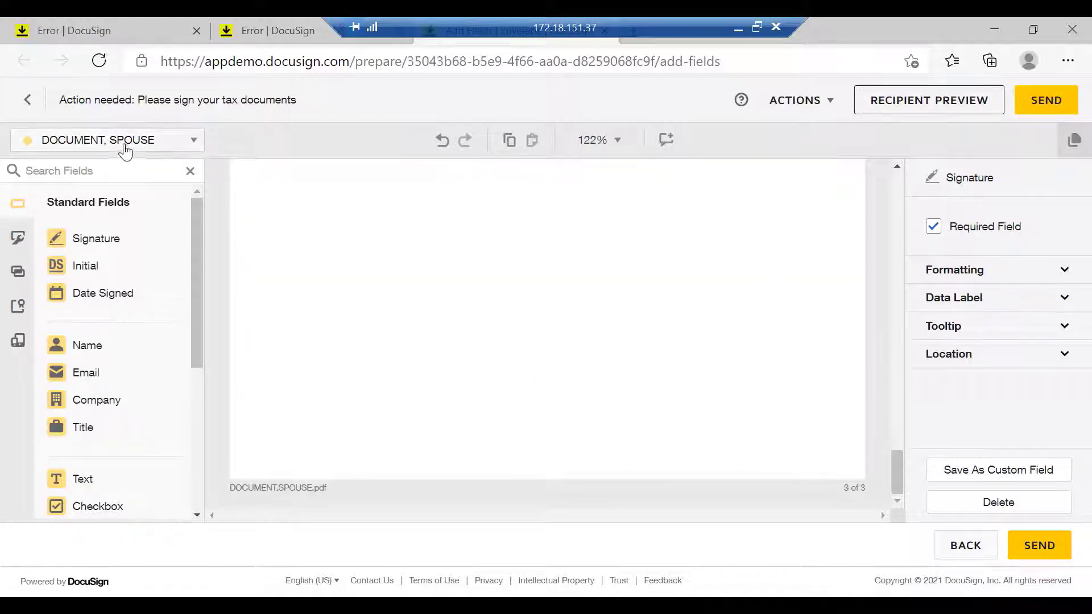
pyautogui.click(1044, 103)
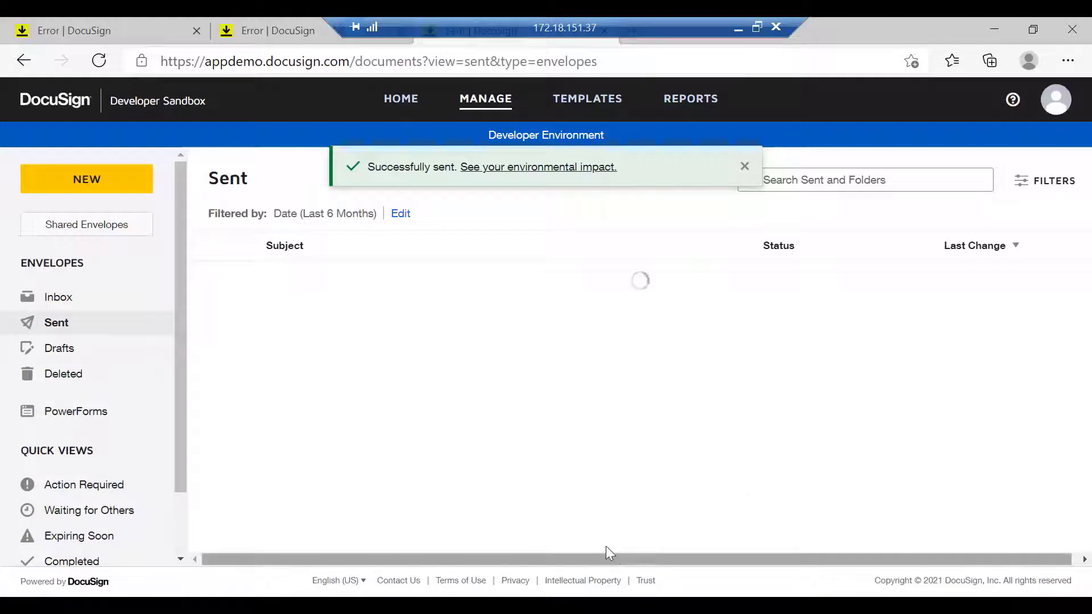
pyautogui.click(756, 27)
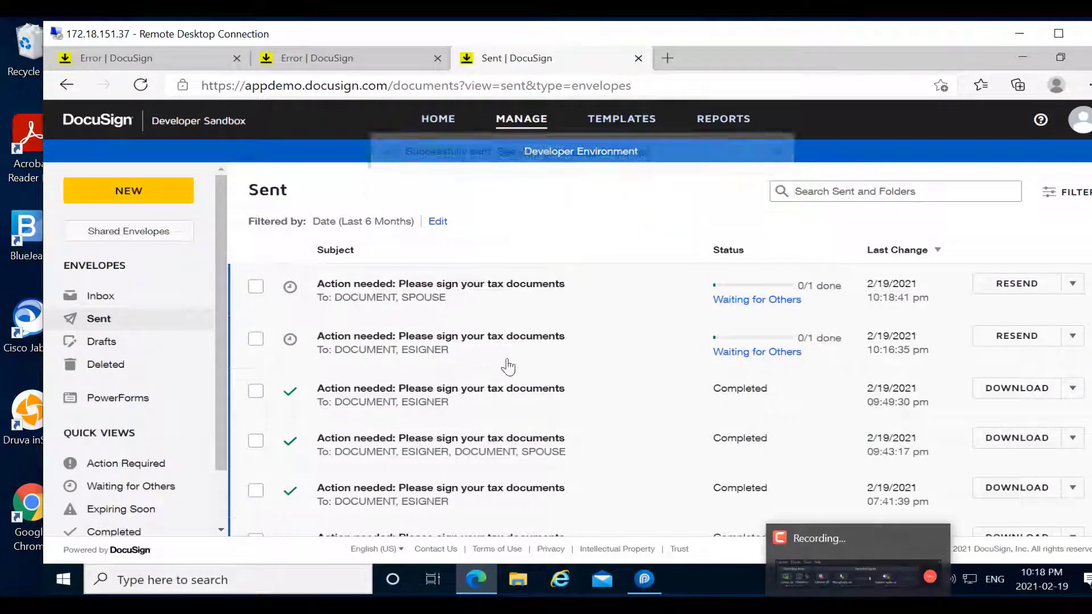
pyautogui.click(879, 582)
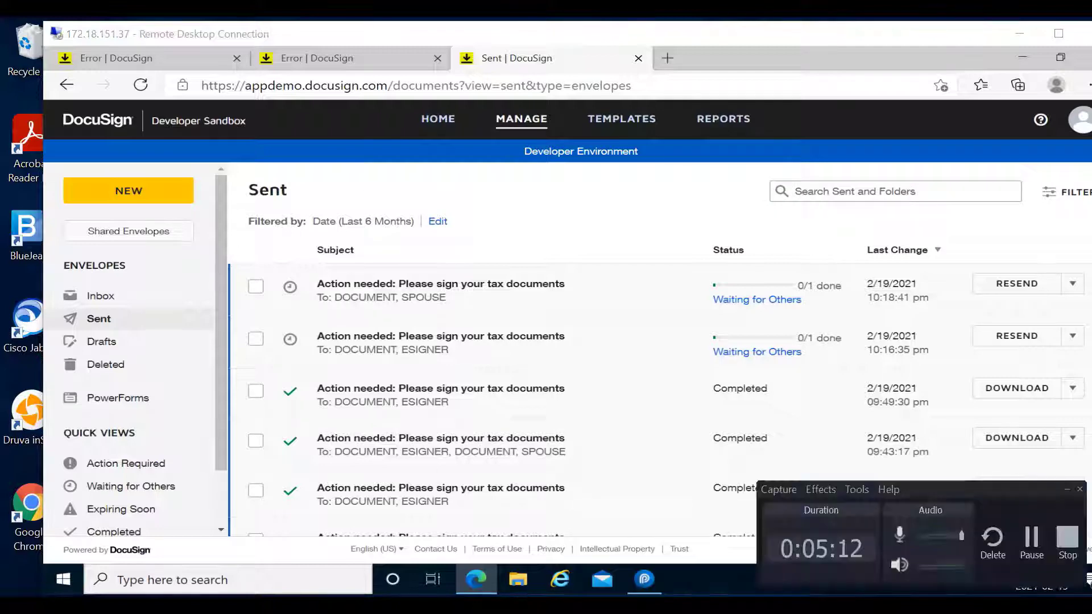
pyautogui.click(1031, 540)
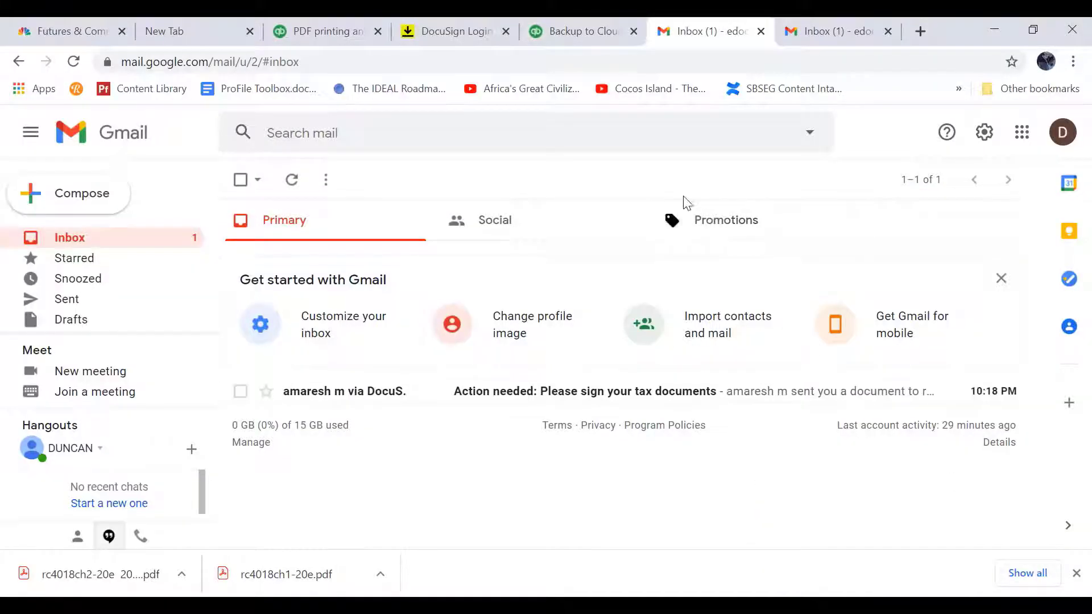
# Open the spouse's 'Action needed' DocuSign email and launch Review Document.
pyautogui.click(819, 31)
pyautogui.click(715, 33)
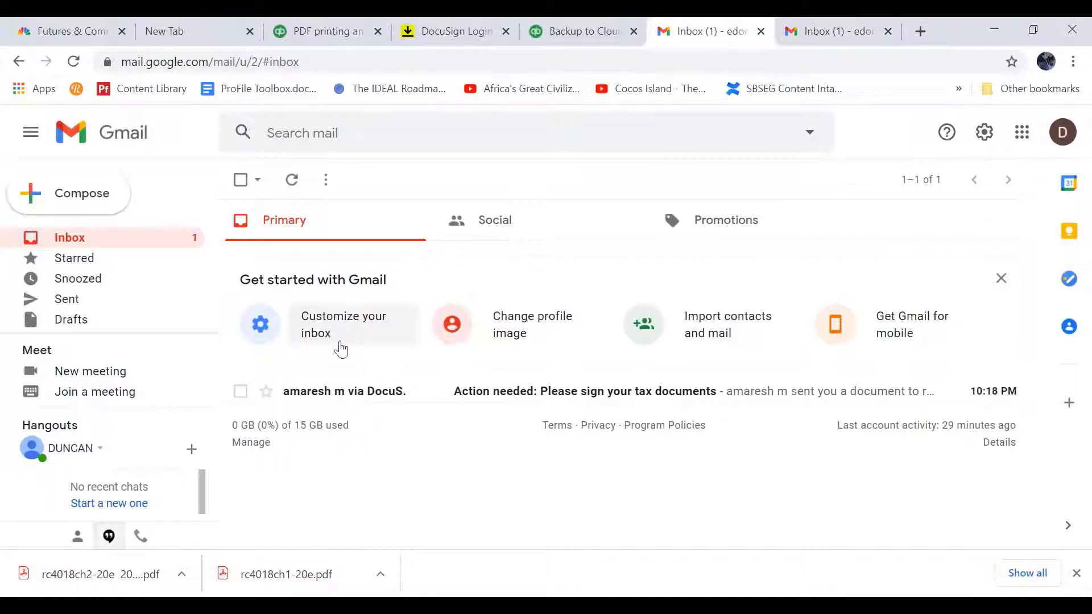
pyautogui.click(349, 392)
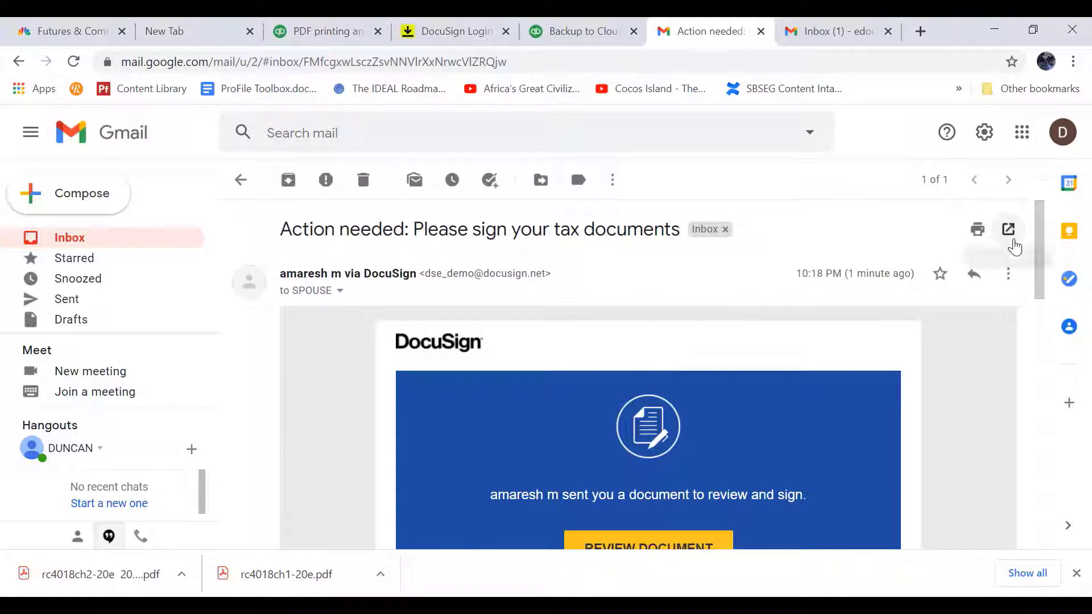
pyautogui.moveTo(1041, 254); pyautogui.dragTo(1037, 311)
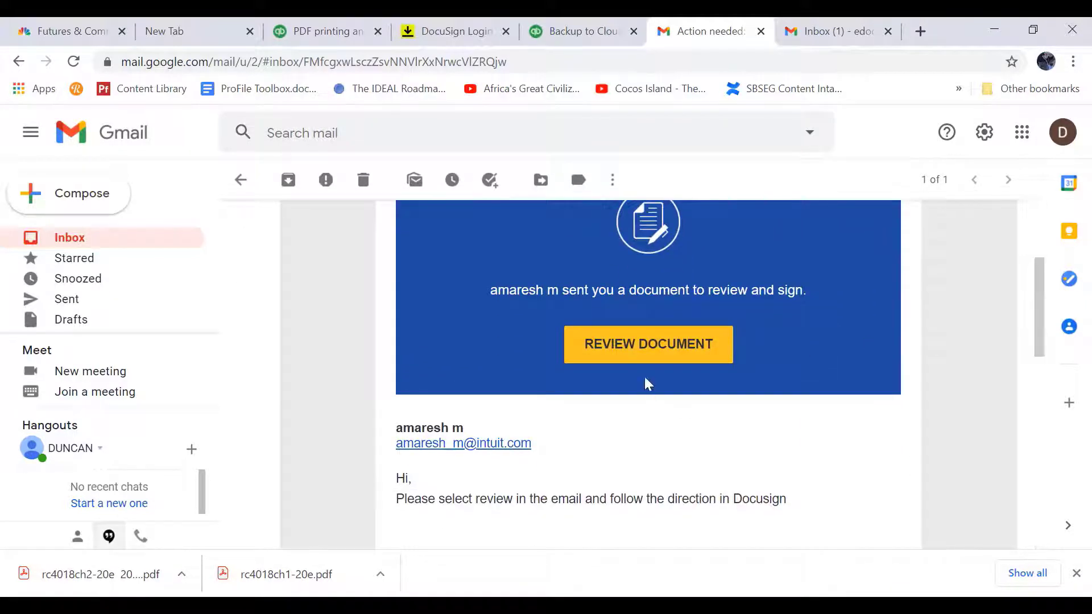
pyautogui.click(646, 345)
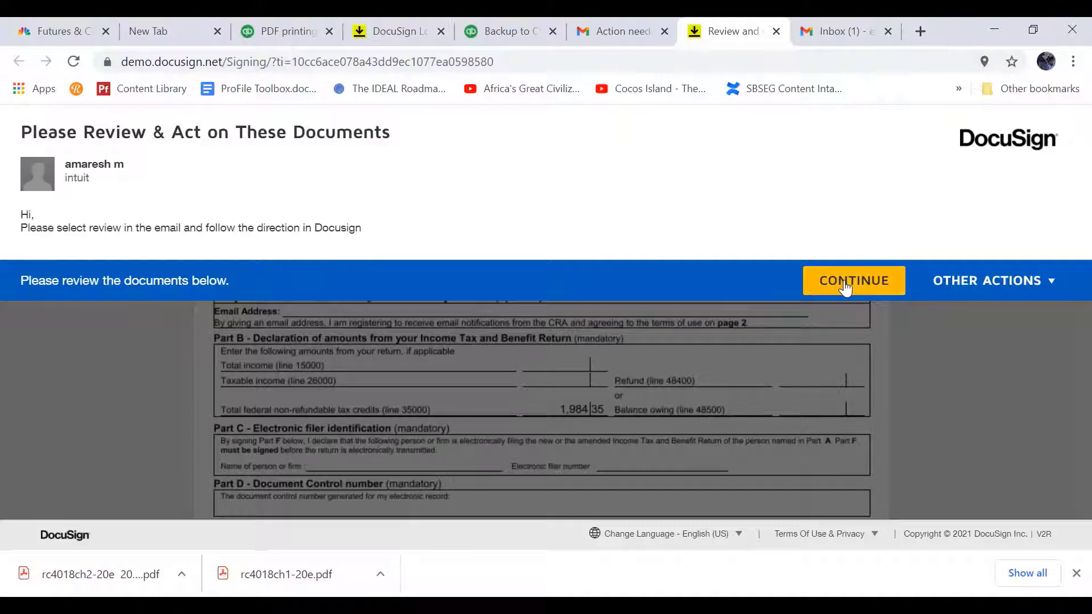
# Sign the spouse's Part F declaration and the authorization signature line.
pyautogui.click(845, 289)
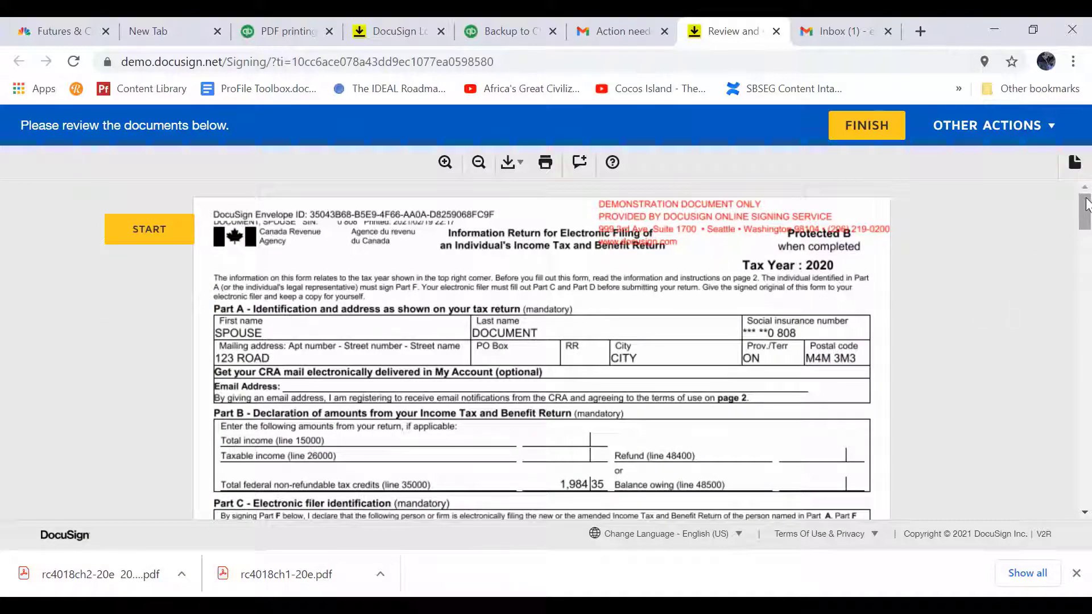
pyautogui.moveTo(1086, 204)
pyautogui.mouseDown()
pyautogui.moveTo(1086, 223)
pyautogui.moveTo(1086, 204)
pyautogui.mouseUp()
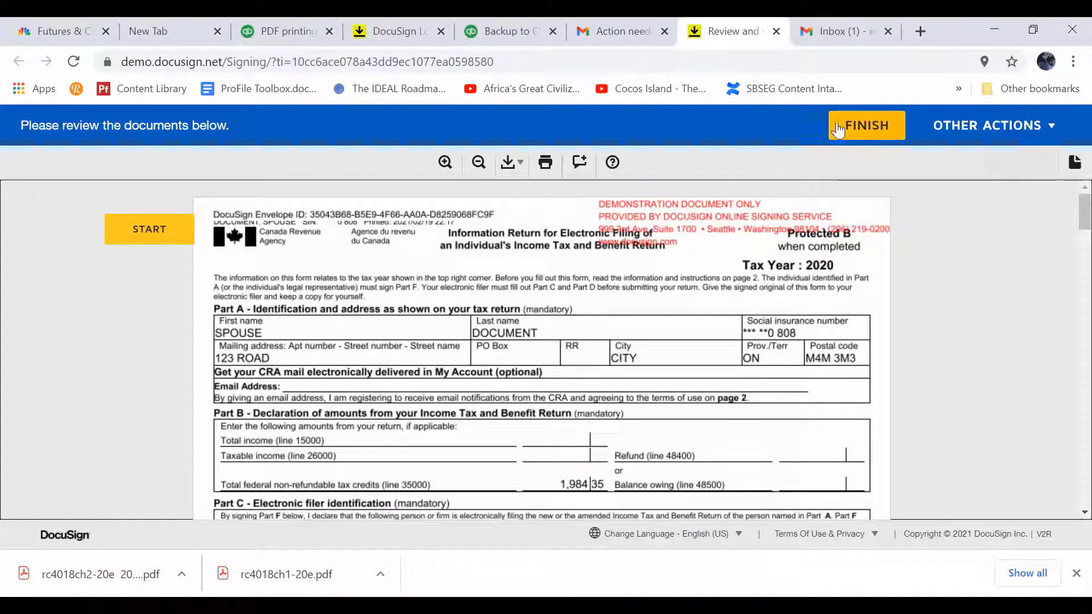
pyautogui.click(147, 230)
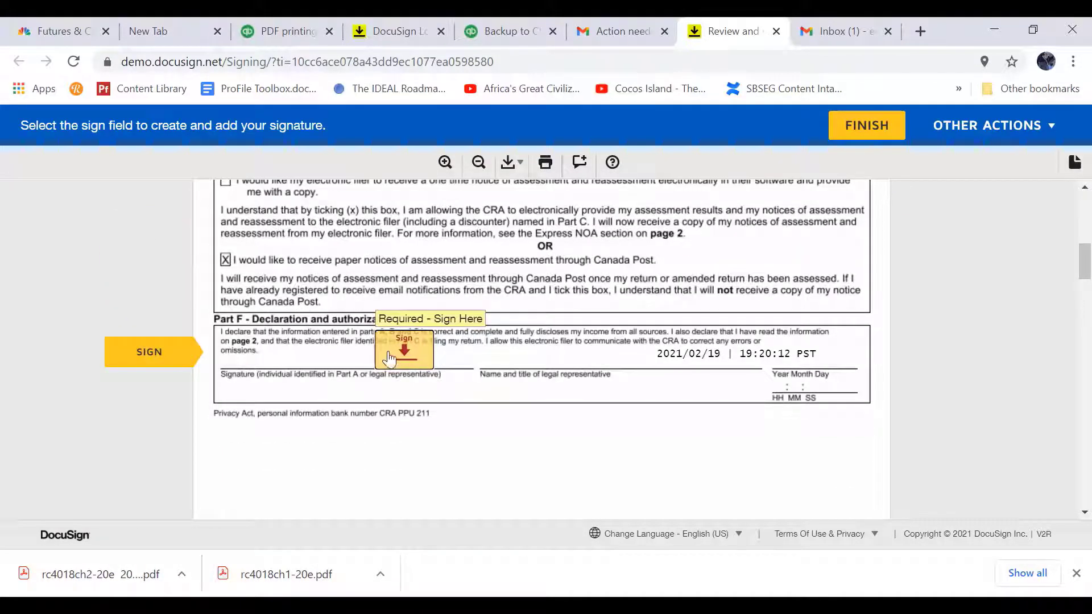
pyautogui.click(391, 358)
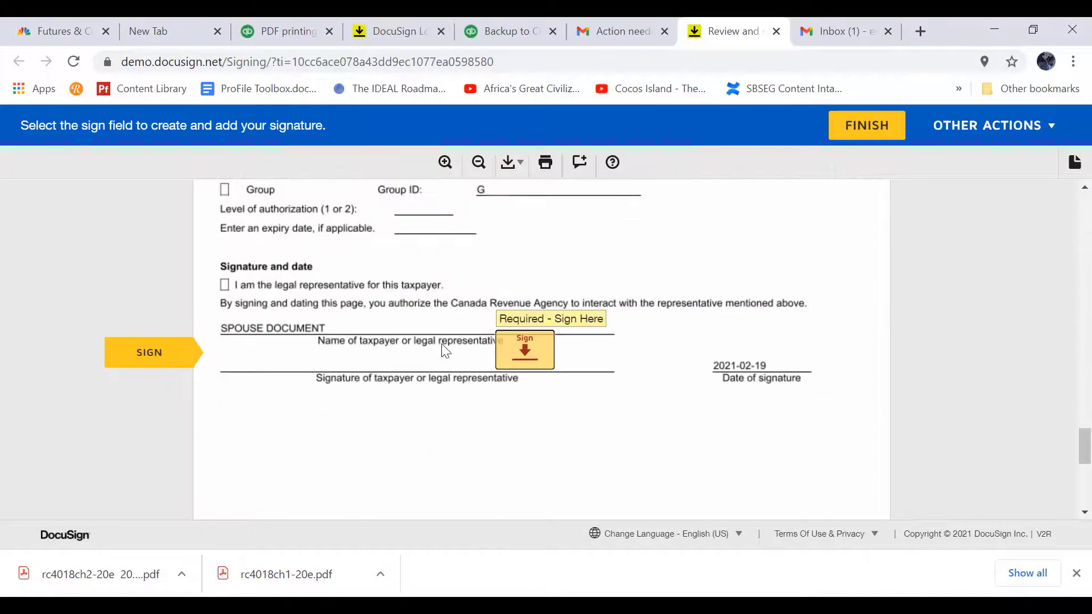
pyautogui.click(524, 360)
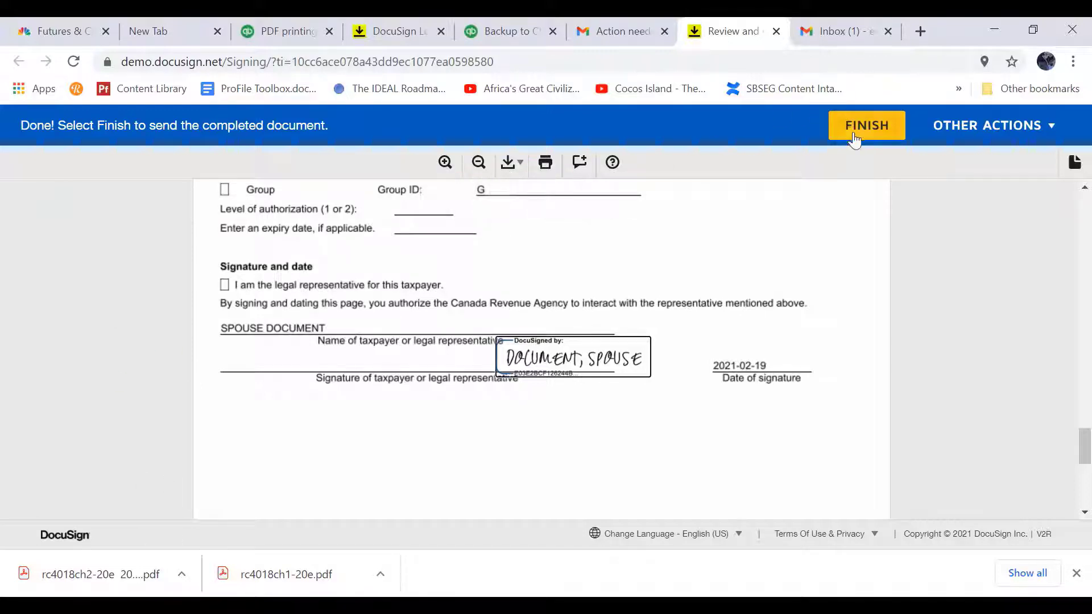
# Finish signing the spouse's documents and decline logging in to DocuSign.
pyautogui.click(1084, 188)
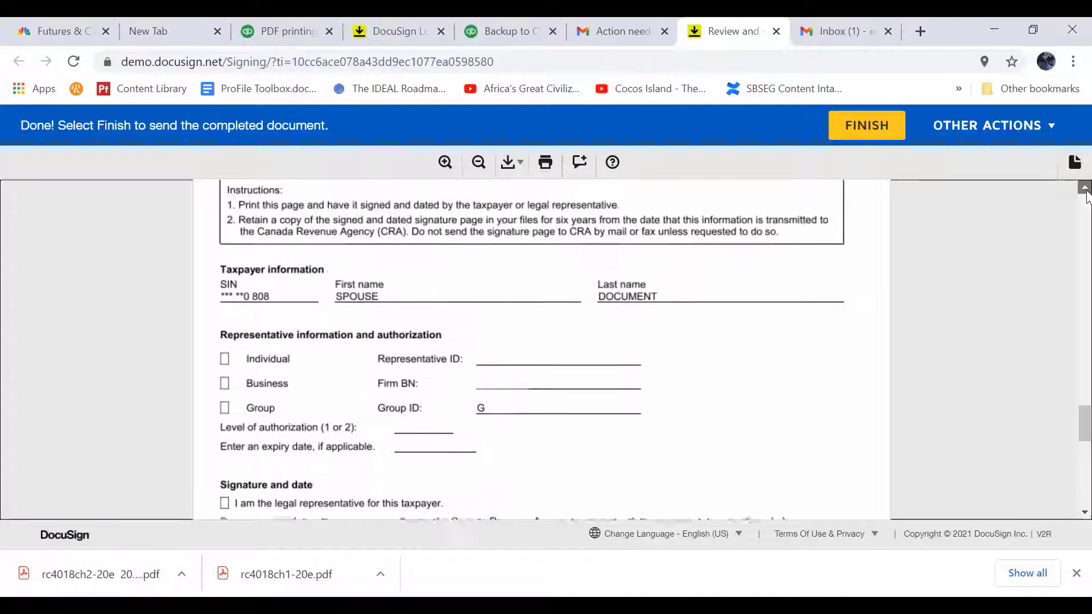
pyautogui.click(1084, 189)
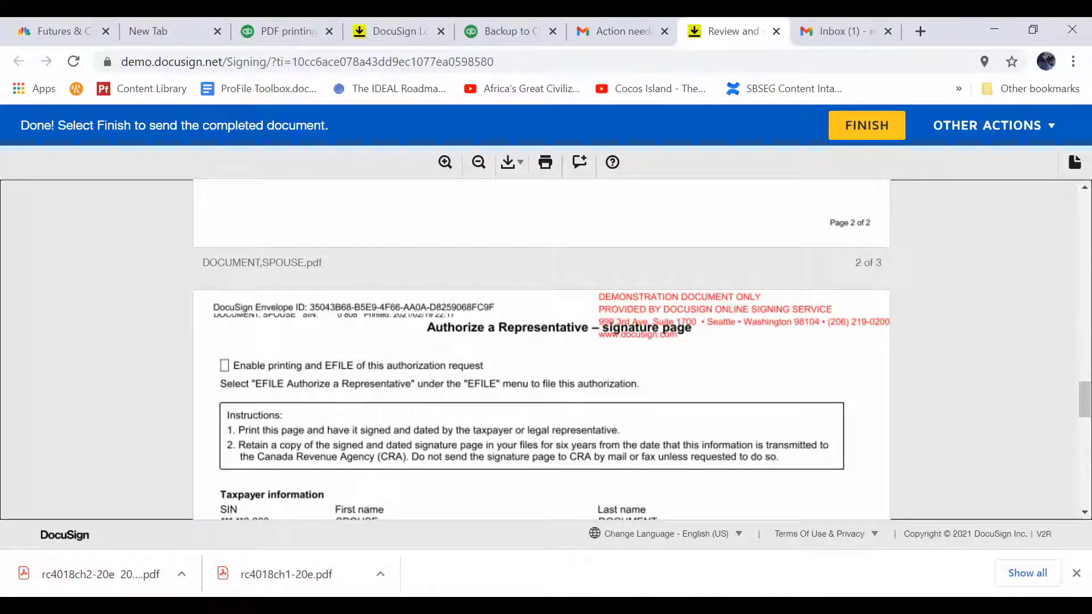
pyautogui.click(1084, 513)
pyautogui.click(1083, 512)
pyautogui.click(1083, 512)
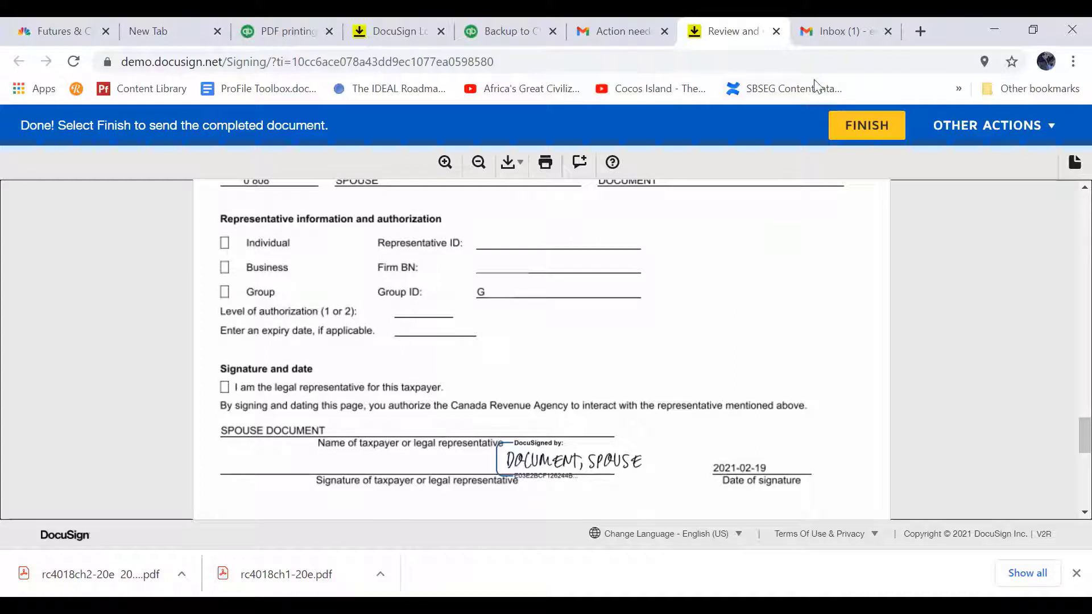
pyautogui.click(870, 129)
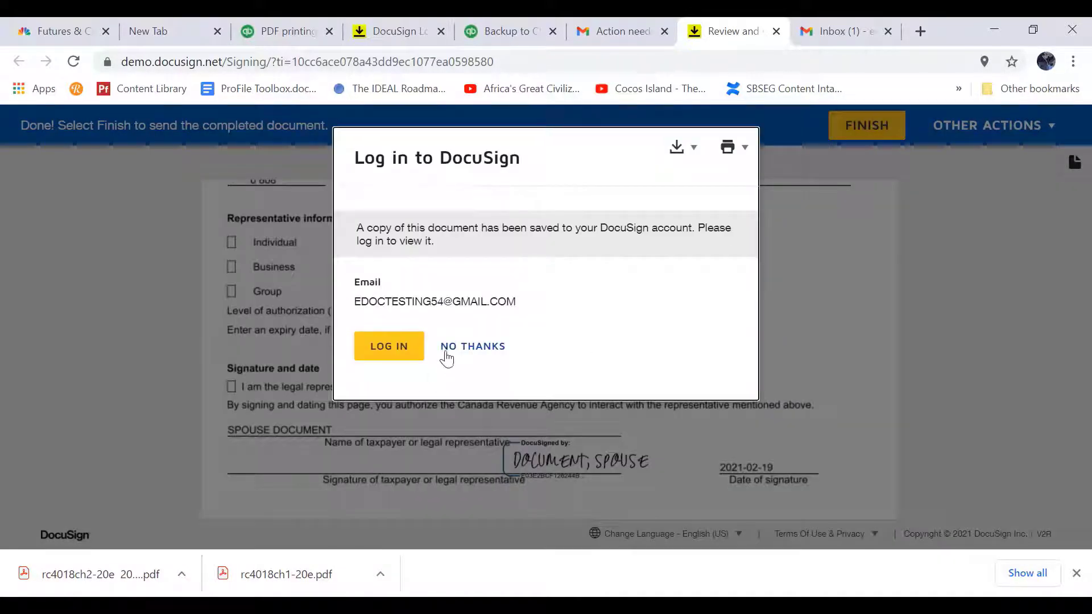
pyautogui.click(473, 348)
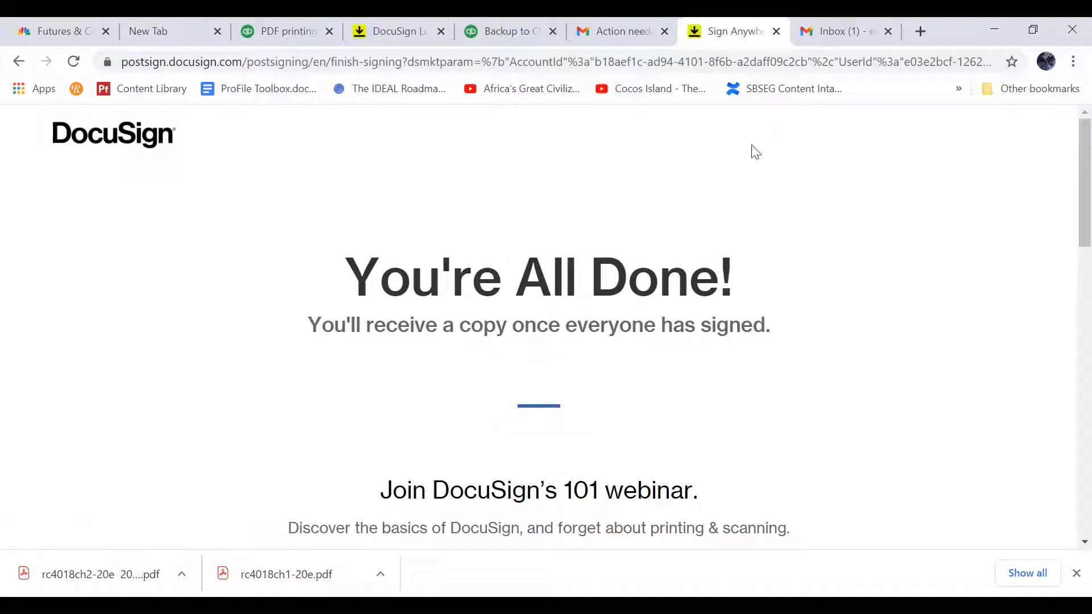
# Close the confirmation page and open the taxpayer's 'Action needed' DocuSign email.
pyautogui.click(776, 31)
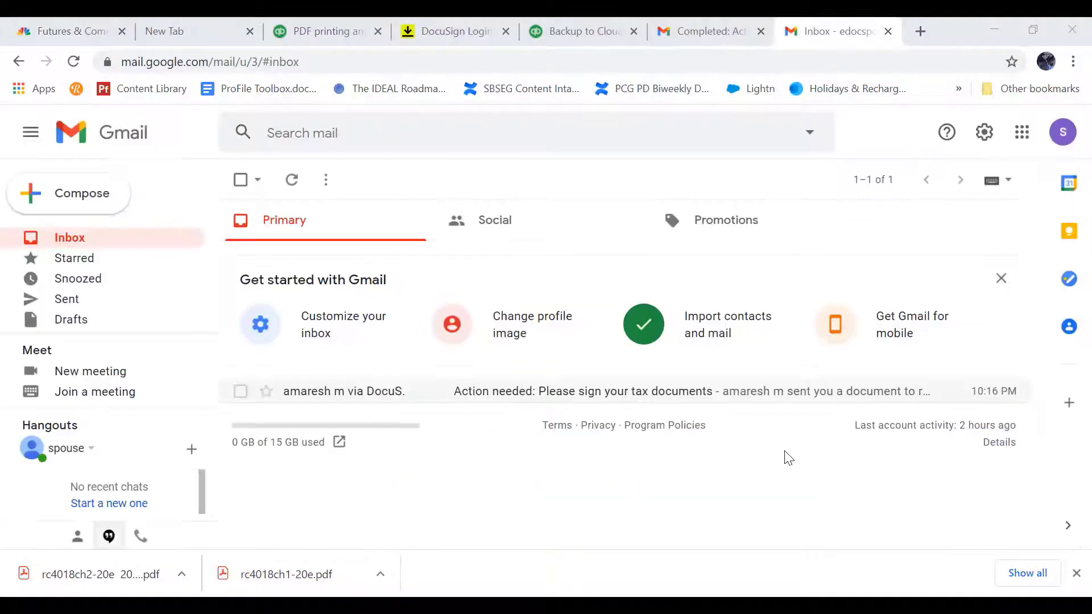
pyautogui.click(666, 393)
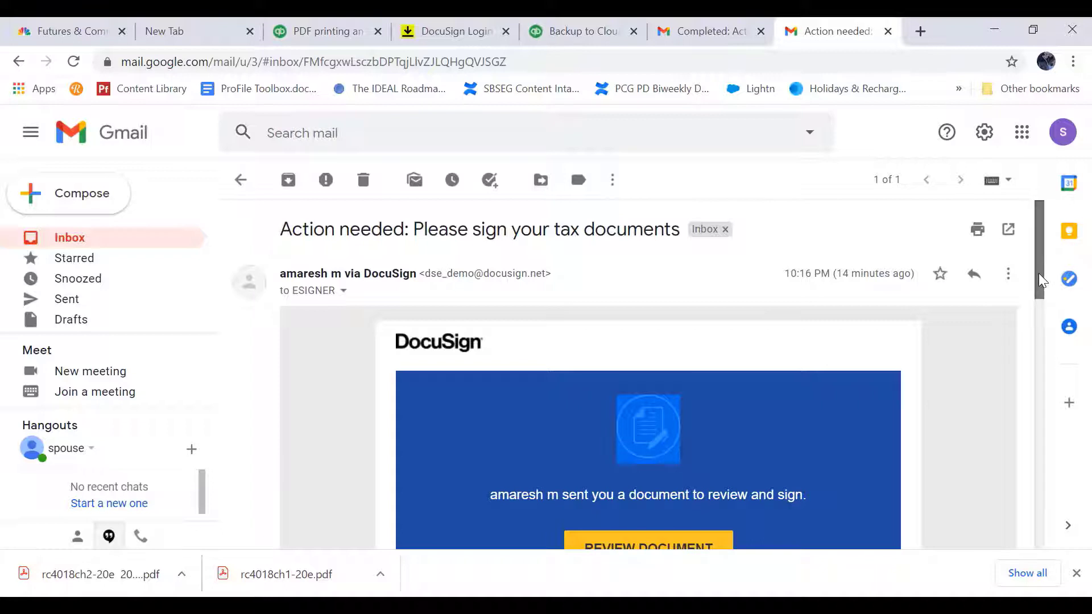
pyautogui.scroll(-3, 1042, 275)
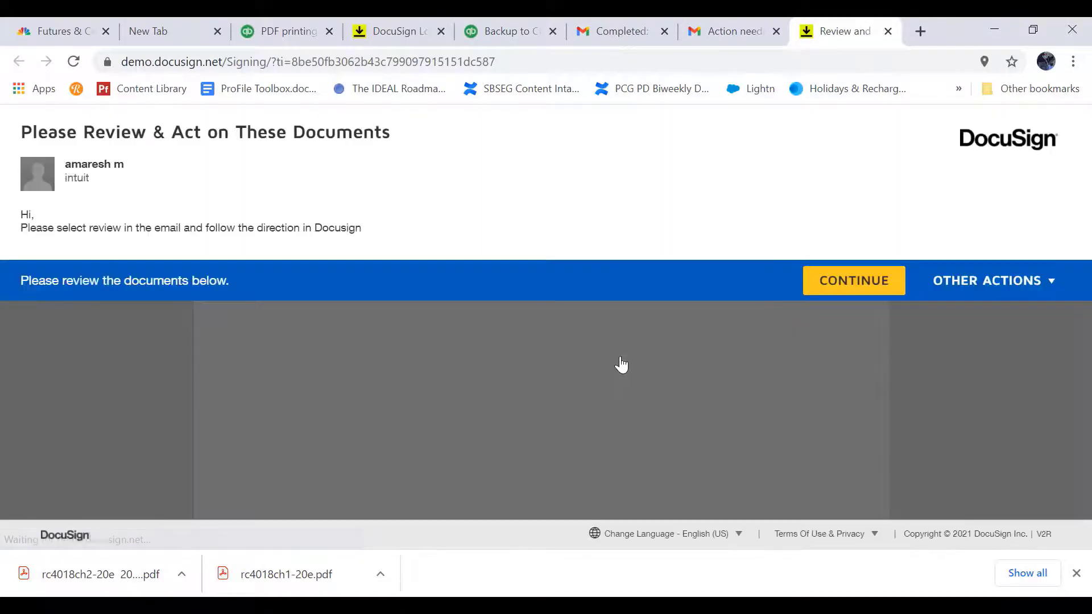
# Sign the taxpayer's two signature fields, finish, and choose No Thanks on the login prompt.
pyautogui.click(834, 279)
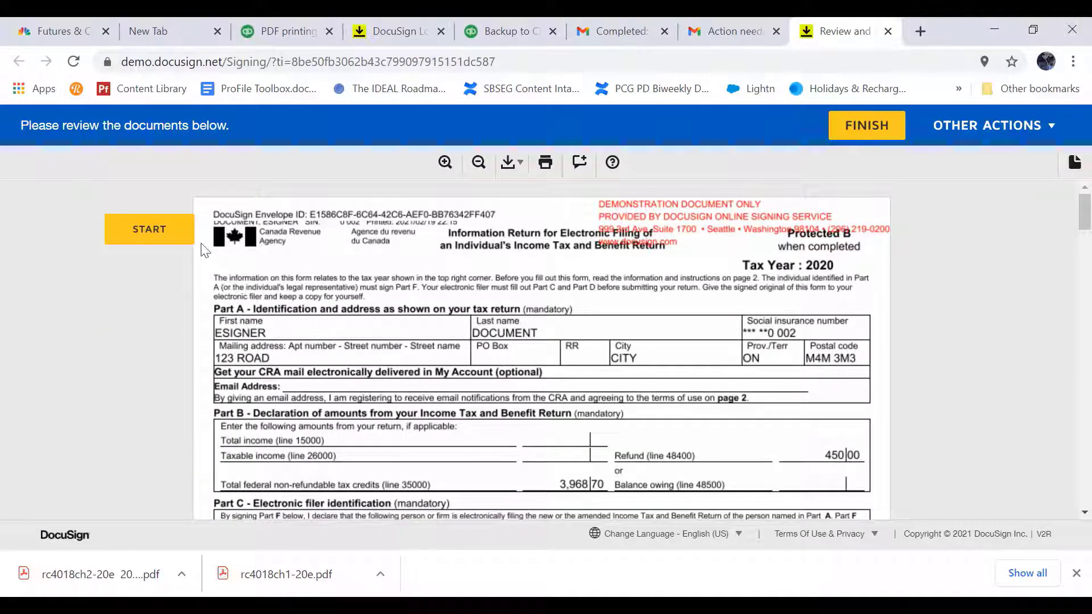
pyautogui.click(156, 238)
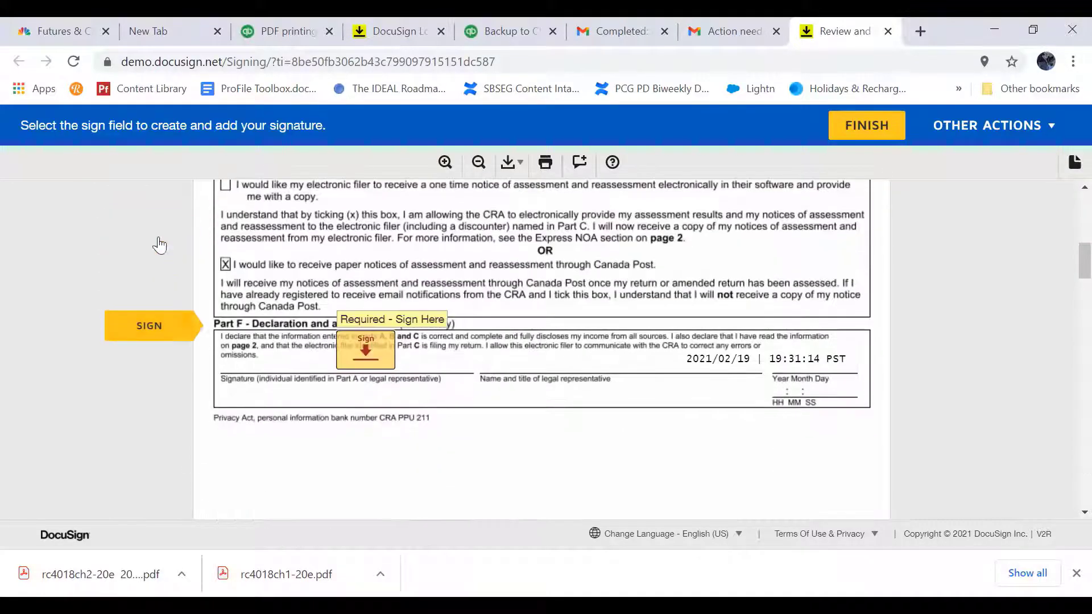
pyautogui.click(366, 349)
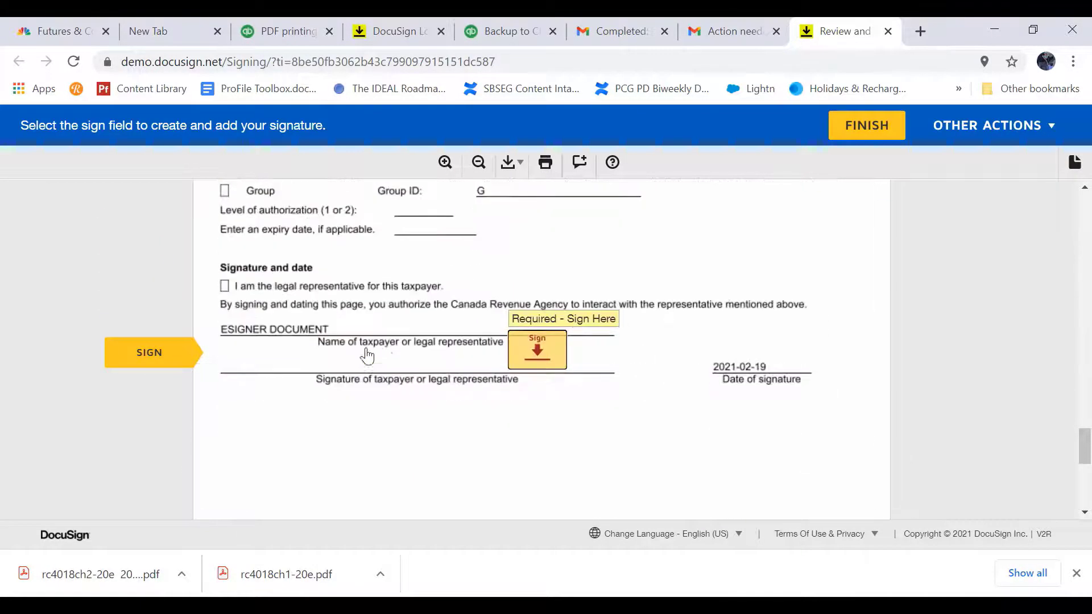
pyautogui.click(537, 350)
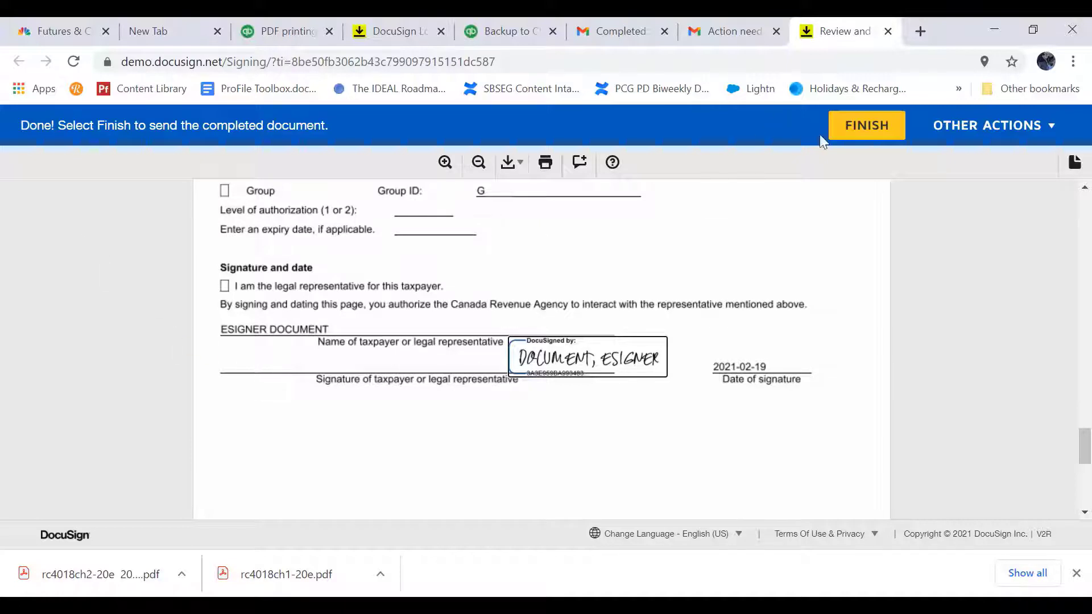
pyautogui.click(859, 127)
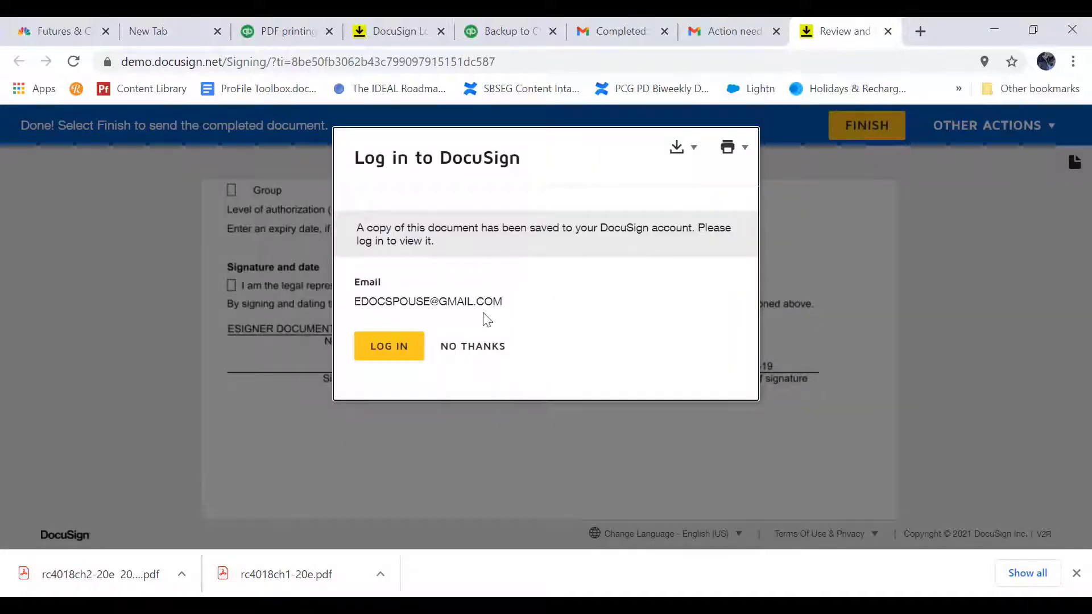
pyautogui.click(485, 348)
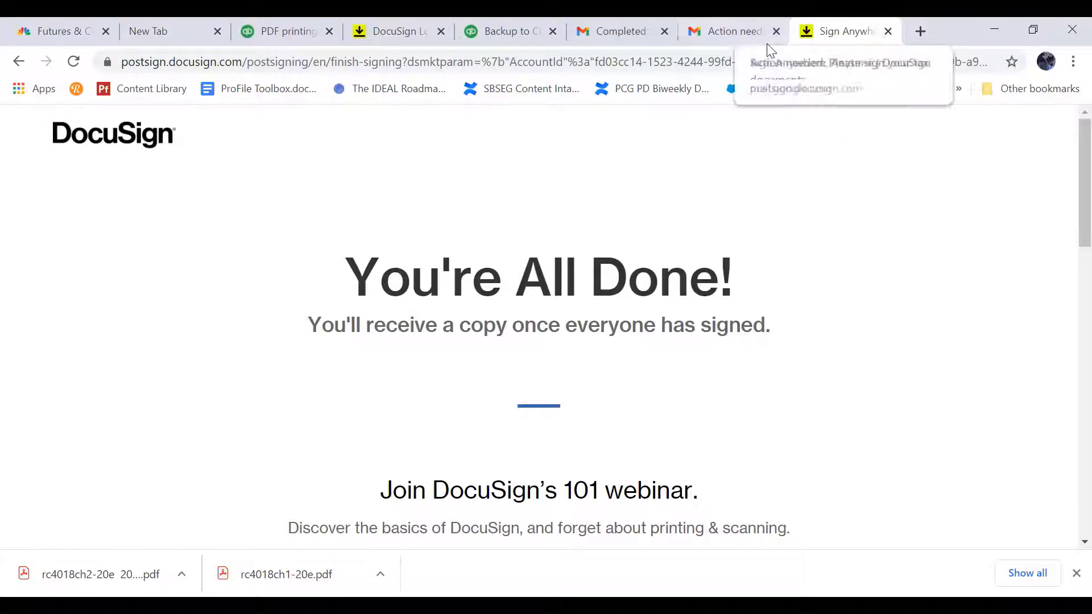
# Read the 'Your document has been completed' email, then return to ProFile.
pyautogui.click(622, 31)
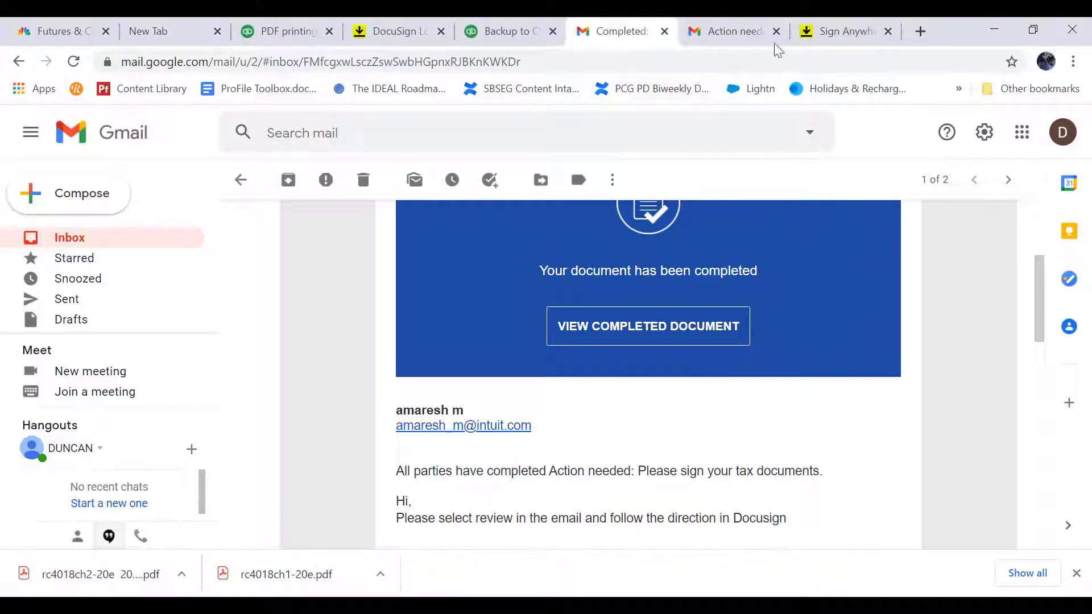
pyautogui.hotkey('alt', 'Tab')
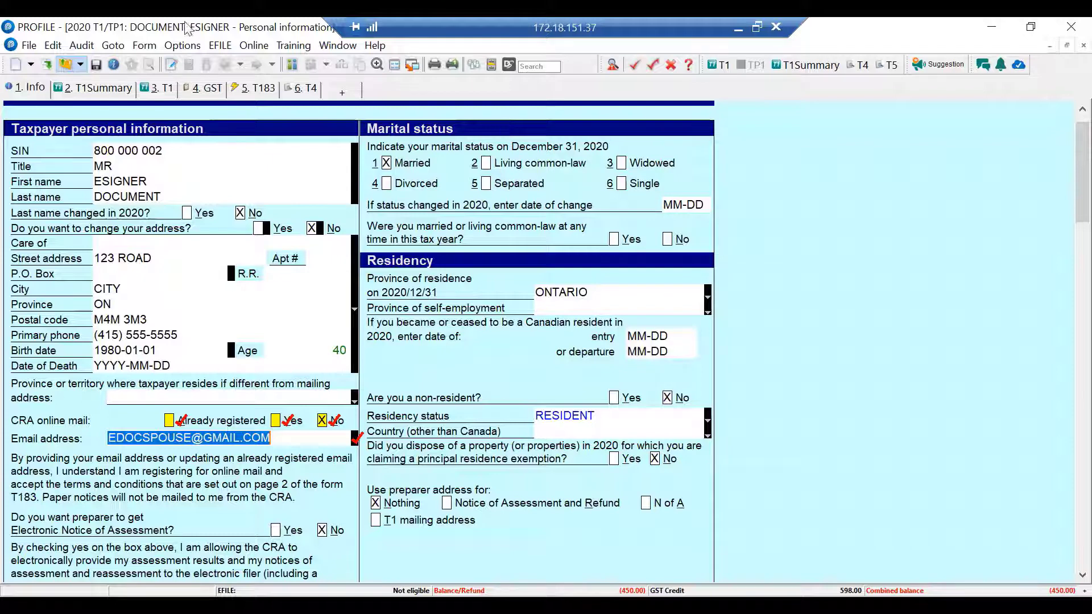
# Open the eSignature Dashboard and the taxpayer's completed DOCUMENT,ESIGNER.pdf.
pyautogui.click(34, 48)
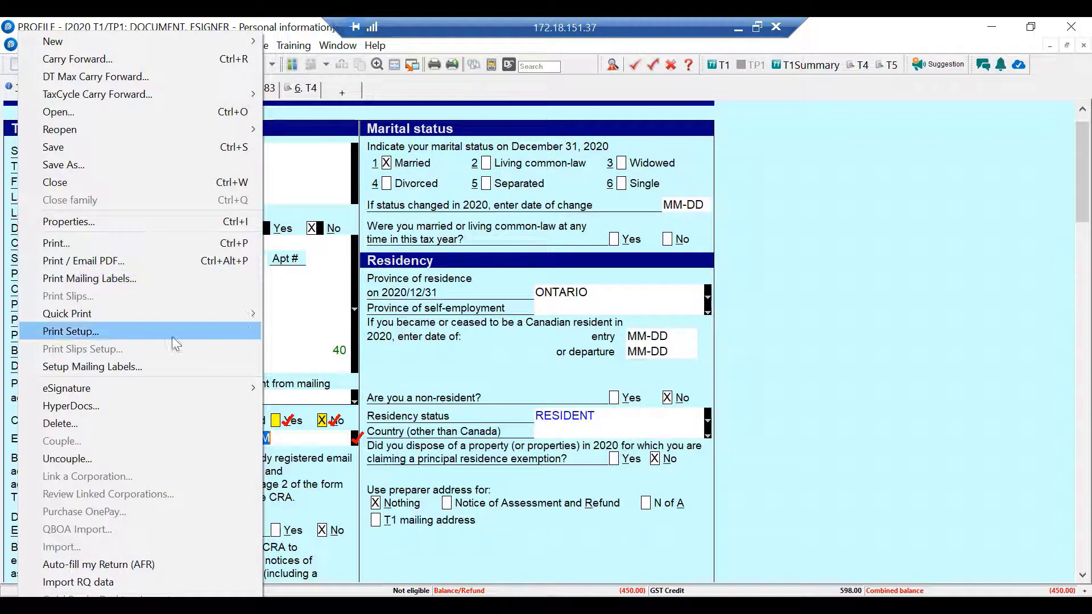
pyautogui.moveTo(190, 391)
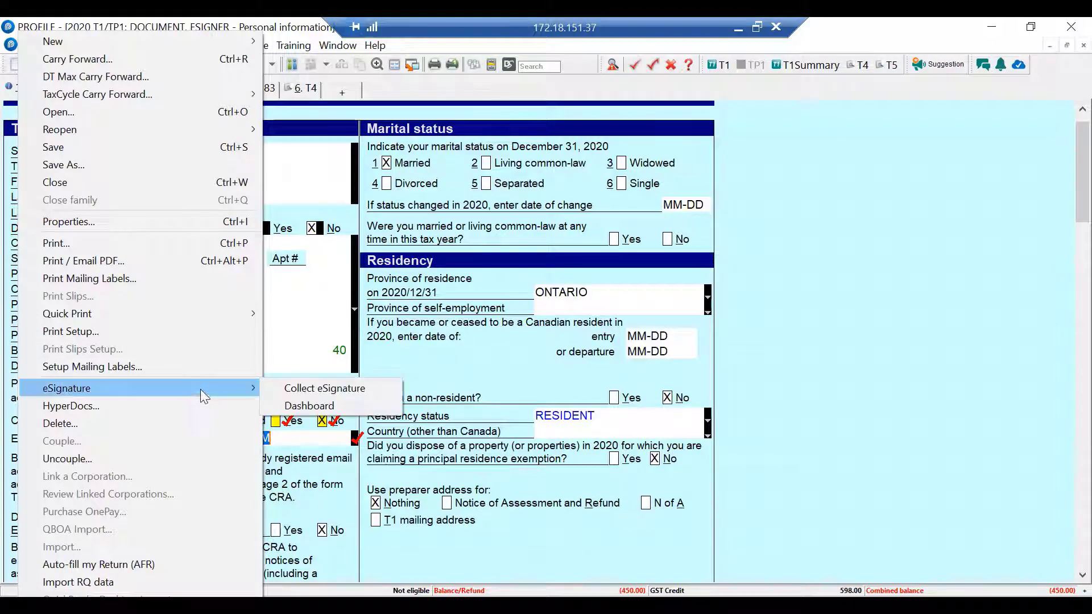
pyautogui.click(297, 407)
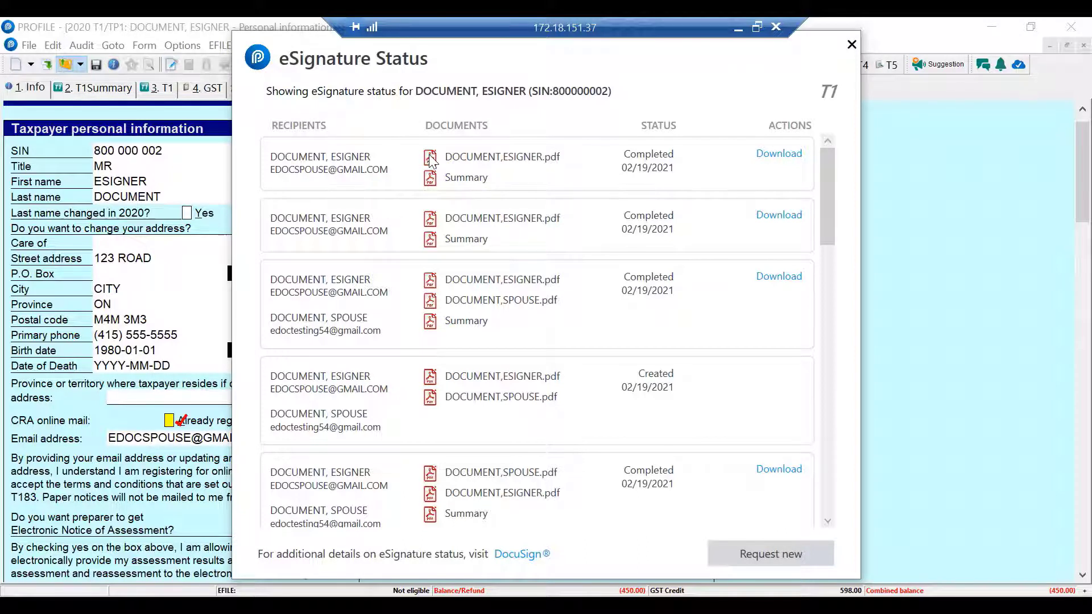
pyautogui.click(463, 157)
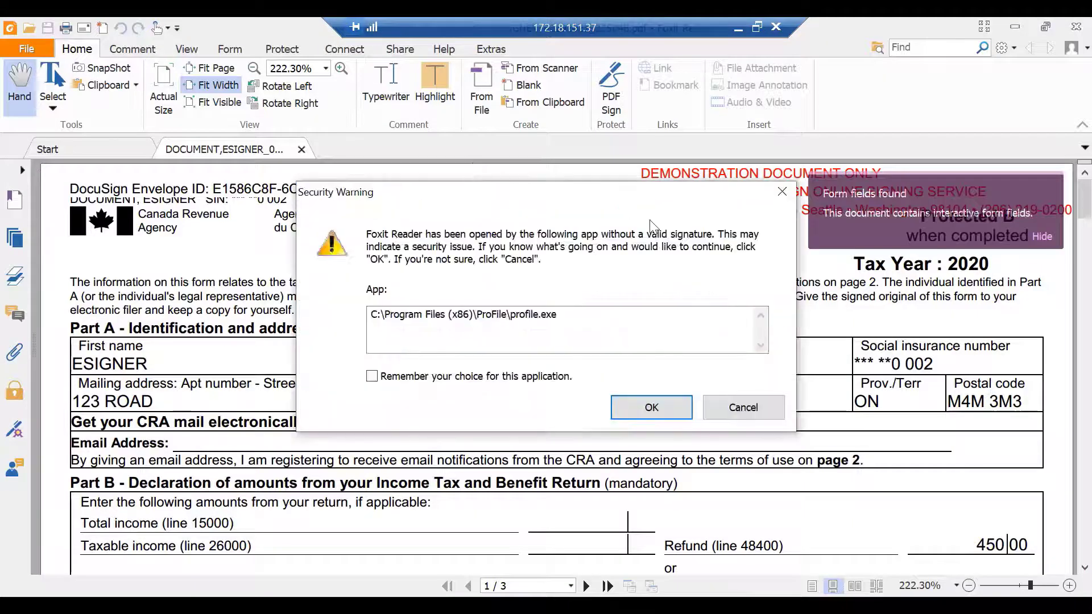
# Accept the security warning and page through the taxpayer's signed T183 in Foxit Reader.
pyautogui.click(661, 417)
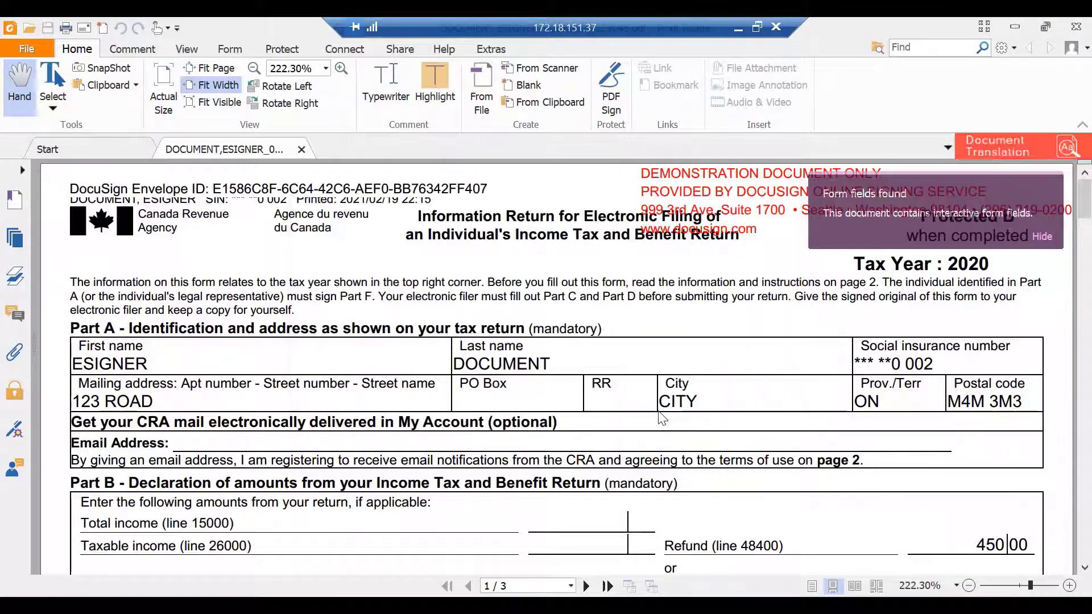
pyautogui.click(1085, 569)
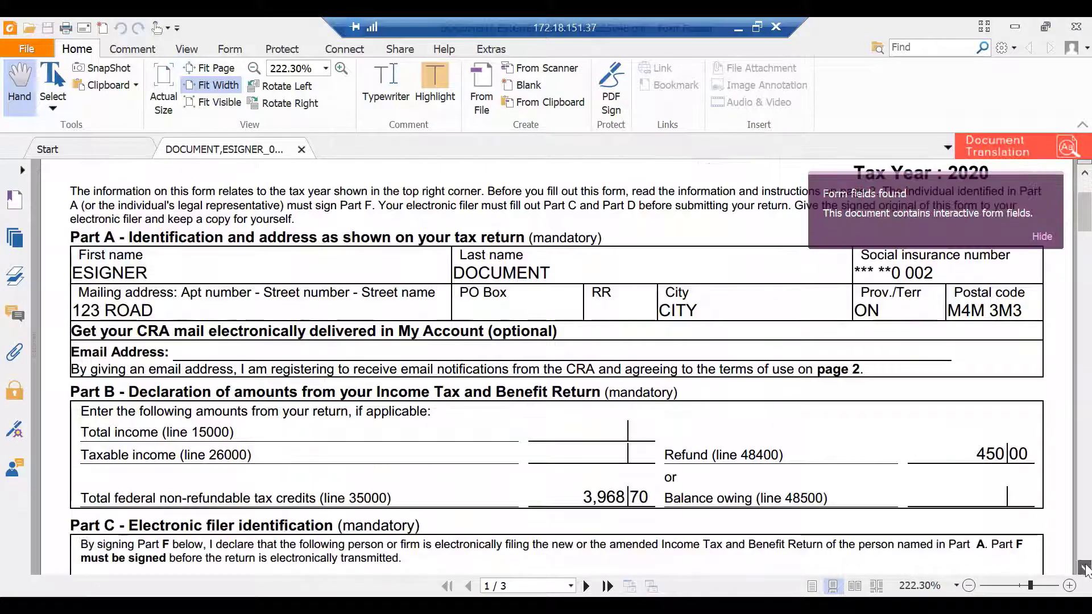
pyautogui.click(1085, 569)
pyautogui.click(1085, 568)
pyautogui.click(1085, 569)
pyautogui.click(1085, 569)
pyautogui.click(1085, 568)
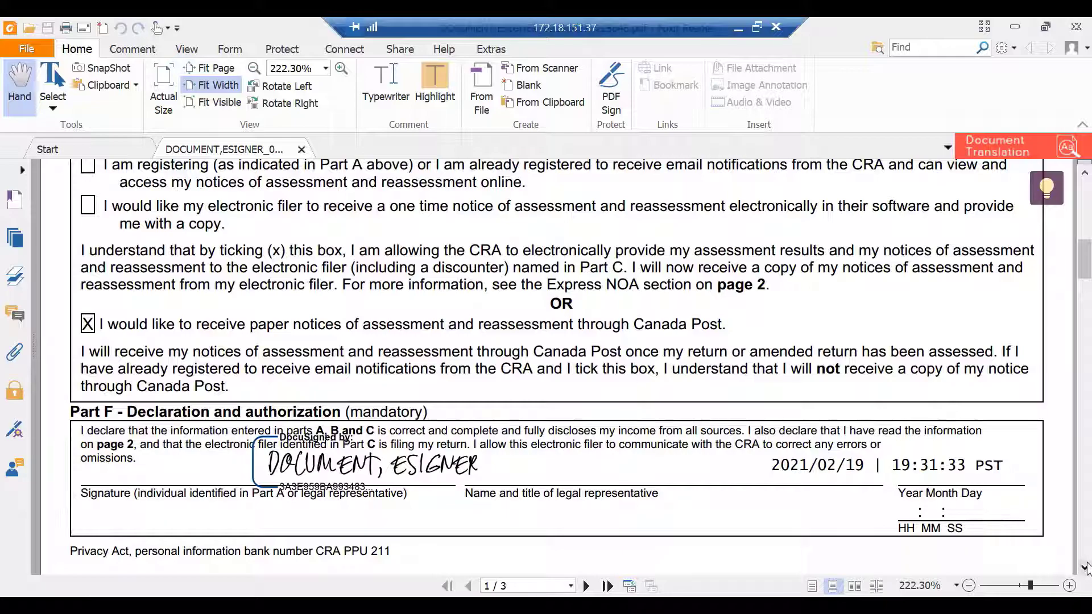
# Scroll to Part F on page 1 to read the 2021/02/19 19:31:33 PST signature timestamp.
pyautogui.scroll(-5, 1085, 566)
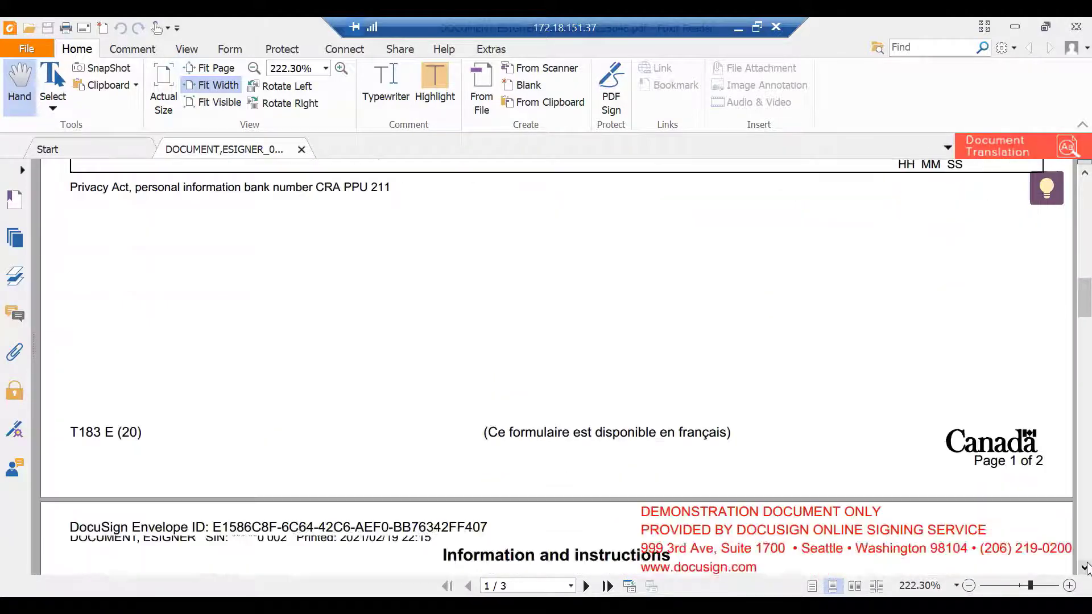
pyautogui.scroll(-8, 1085, 566)
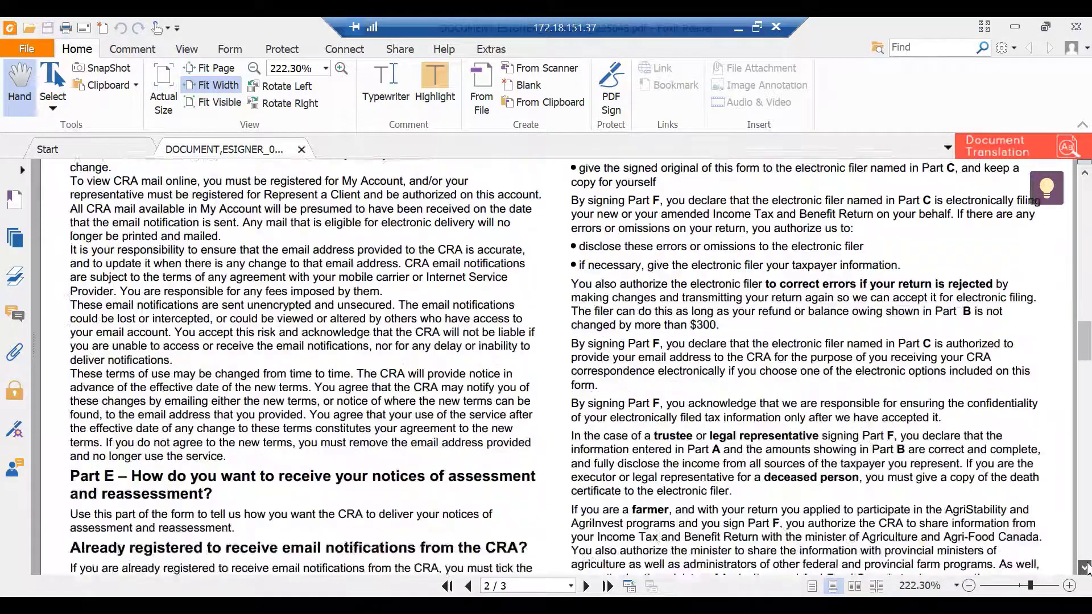
pyautogui.scroll(-10, 1086, 567)
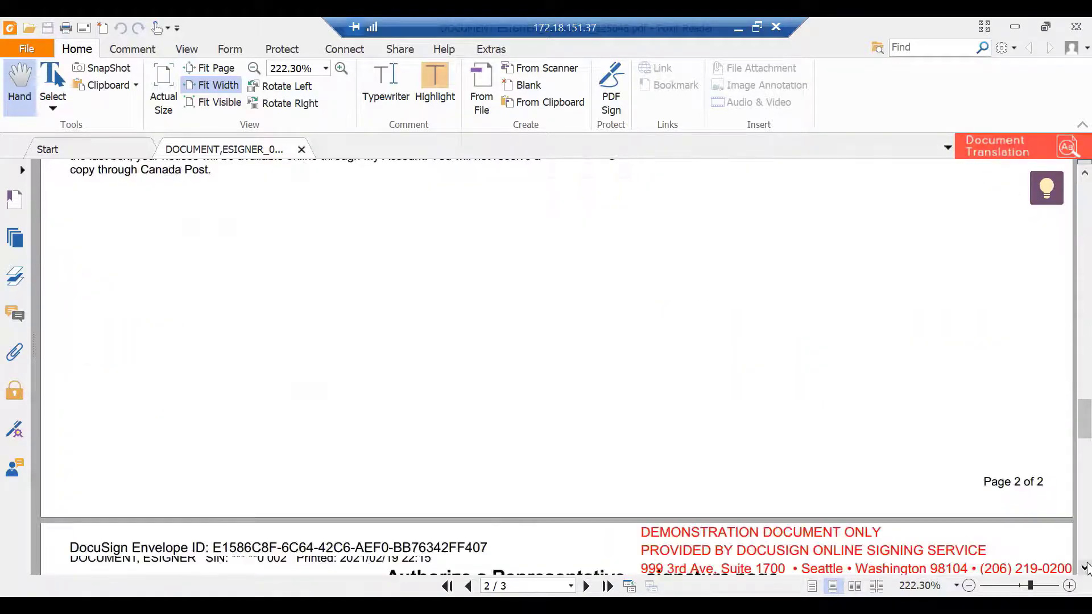
pyautogui.scroll(-10, 1086, 567)
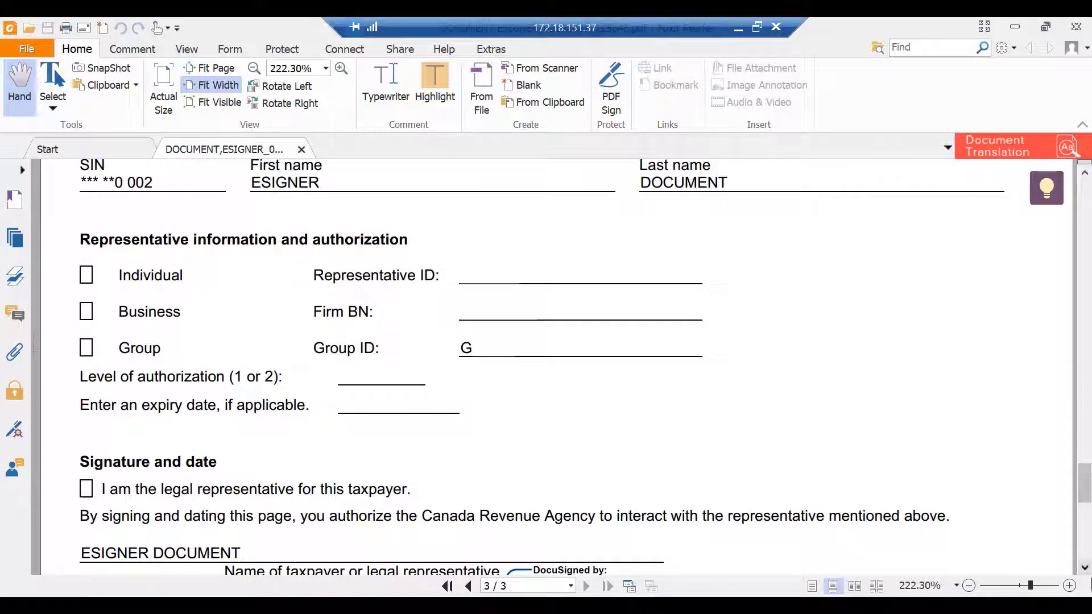
pyautogui.scroll(-4, 1085, 569)
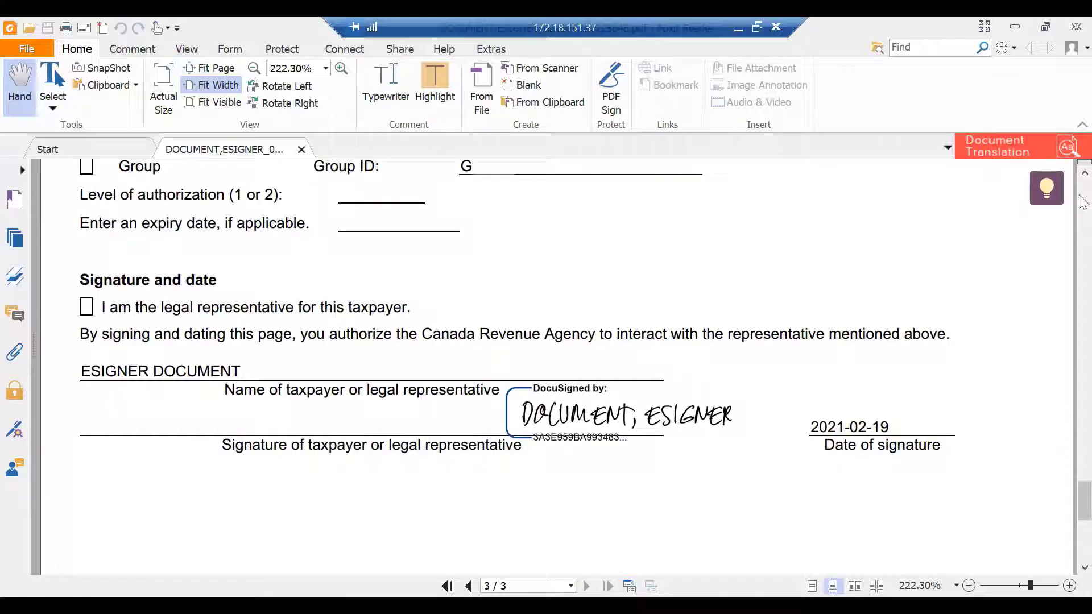
pyautogui.scroll(10, 1081, 188)
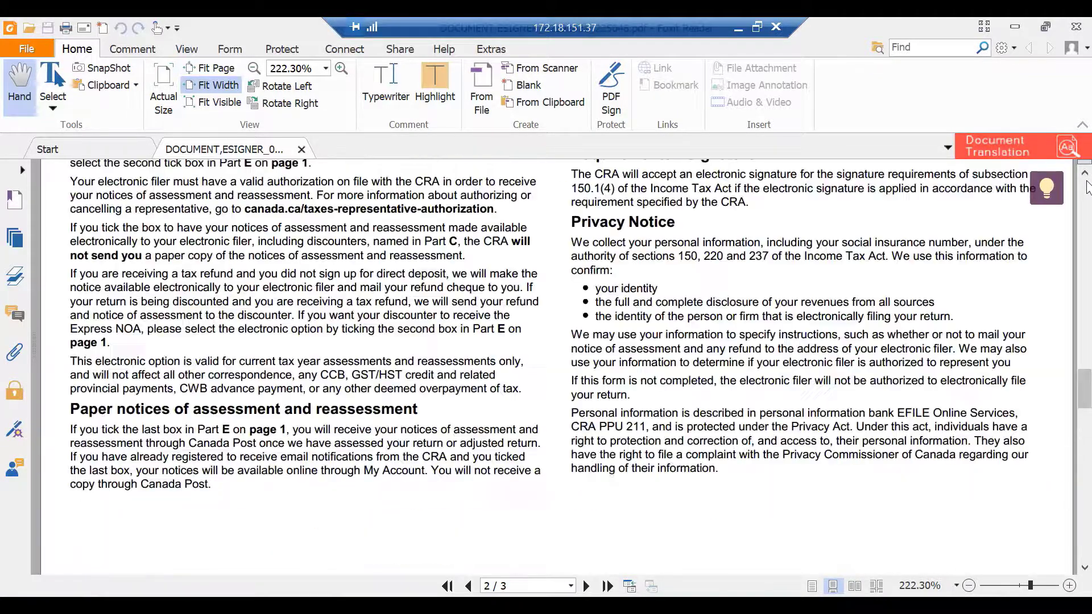
pyautogui.scroll(10, 1086, 187)
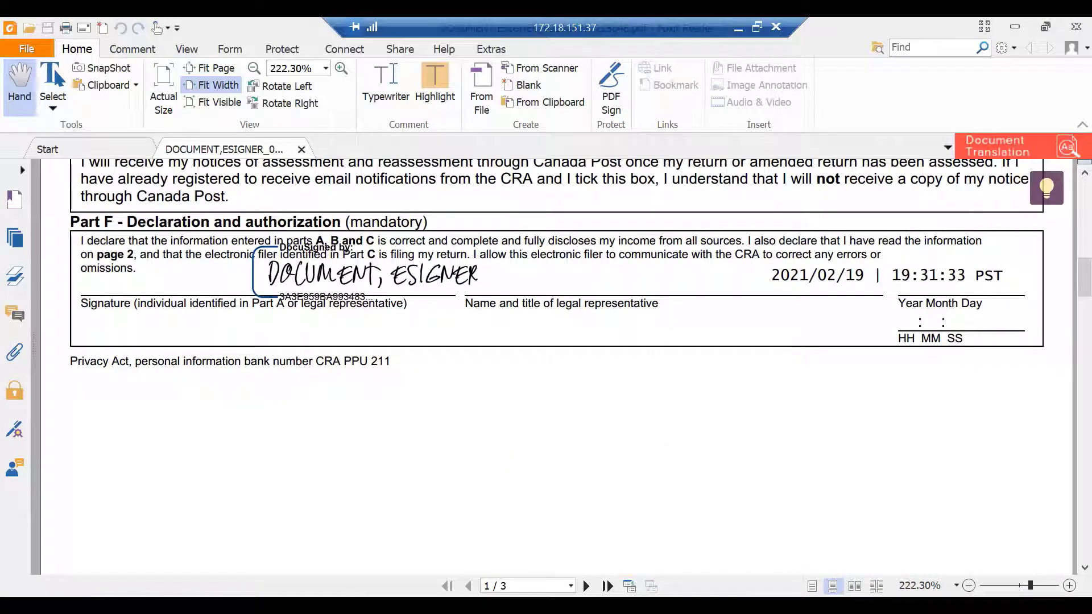
# Back in ProFile, dismiss the eSignature status list and bring up the T183 form.
pyautogui.moveTo(610, 605)
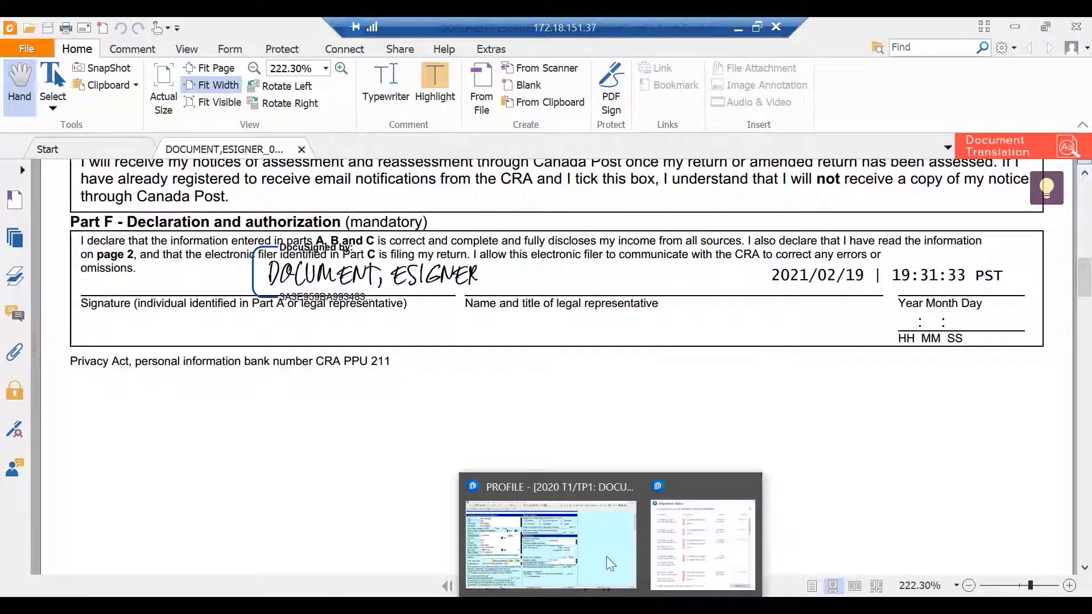
pyautogui.click(569, 494)
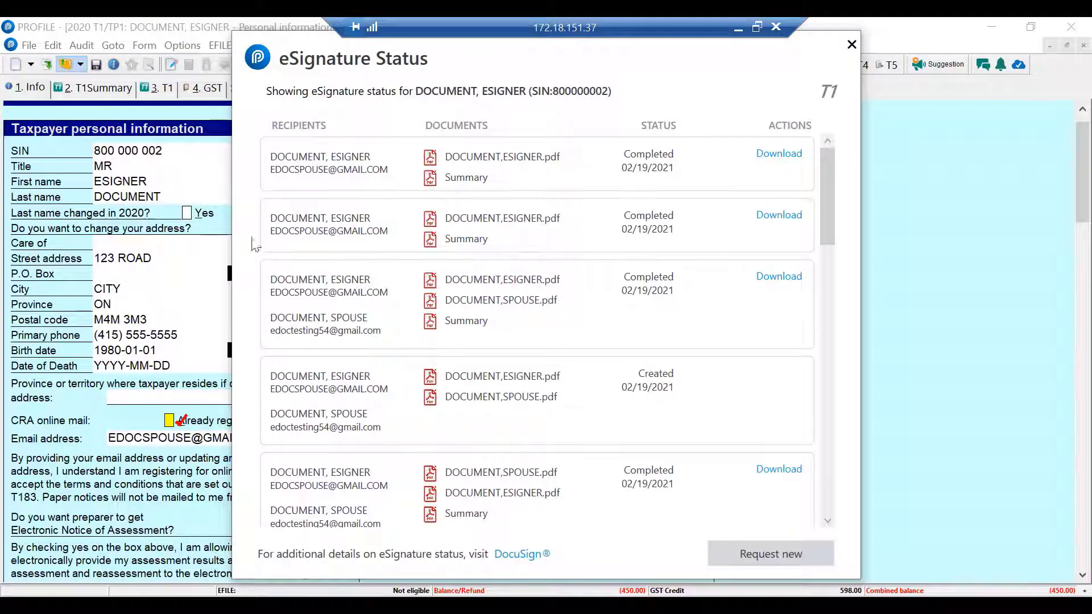
pyautogui.click(851, 44)
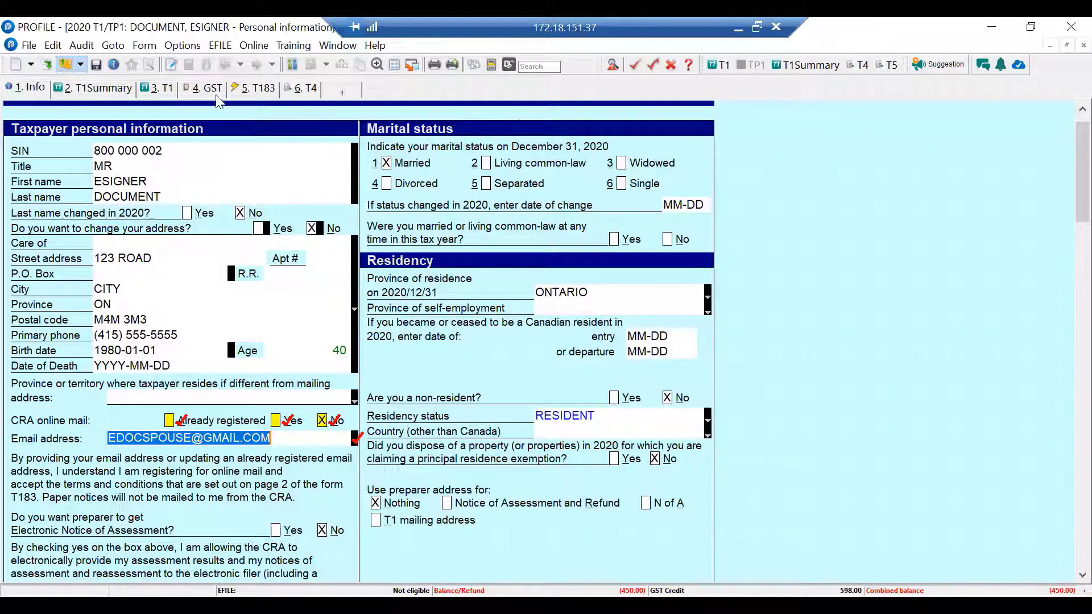
pyautogui.click(250, 89)
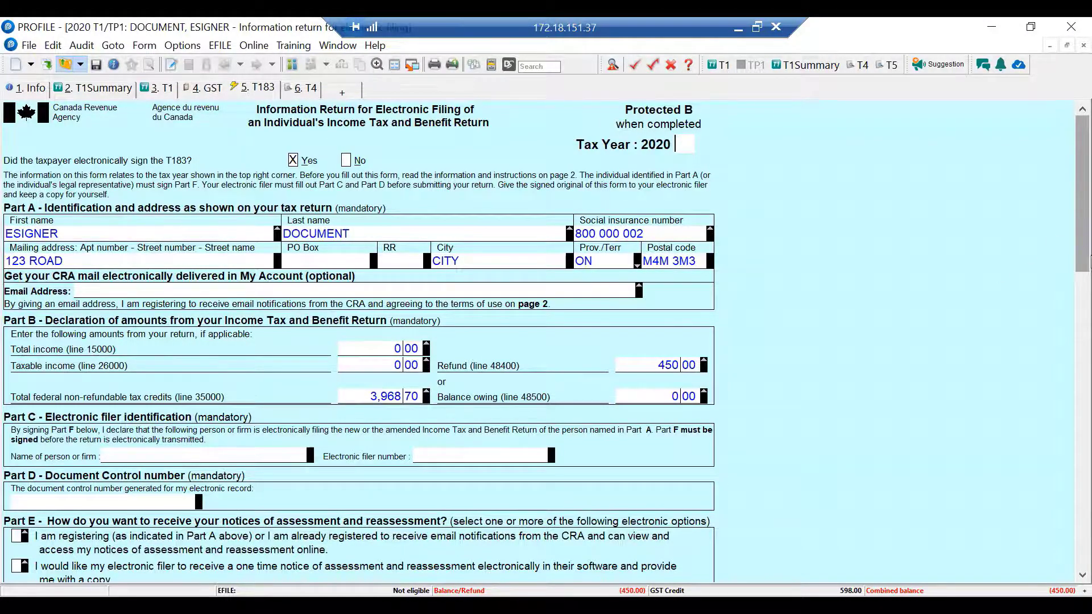
pyautogui.moveTo(1082, 188); pyautogui.dragTo(1082, 299)
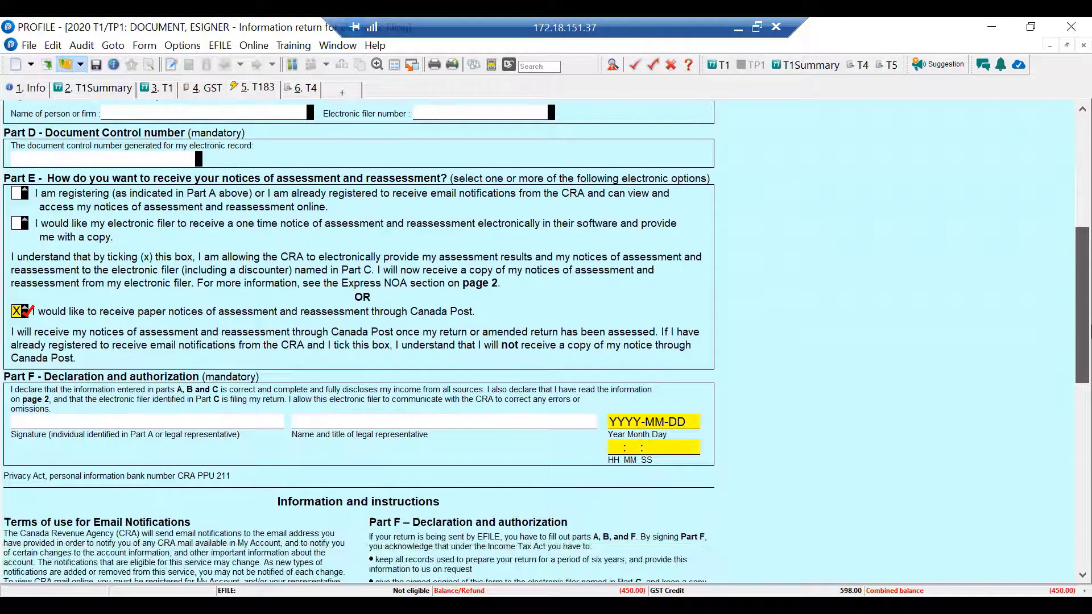
# Enter the Part F signing date 2020-02-19 and time 19:31:33 on the T183.
pyautogui.click(689, 421)
pyautogui.write('2020-19-')
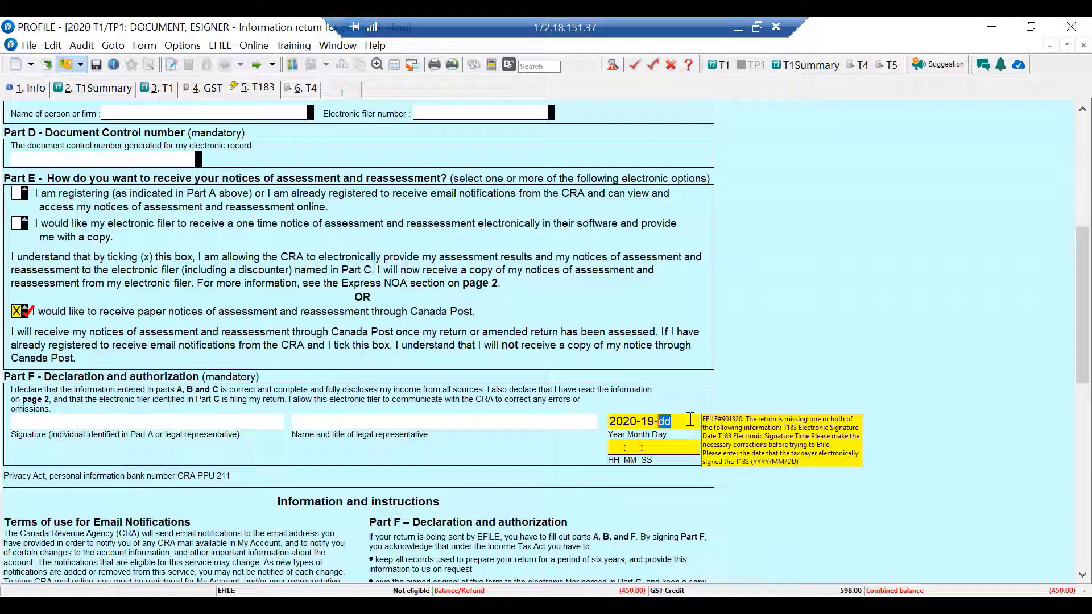
pyautogui.press('BackSpace')
pyautogui.press('BackSpace')
pyautogui.write('02-19')
pyautogui.press('Tab')
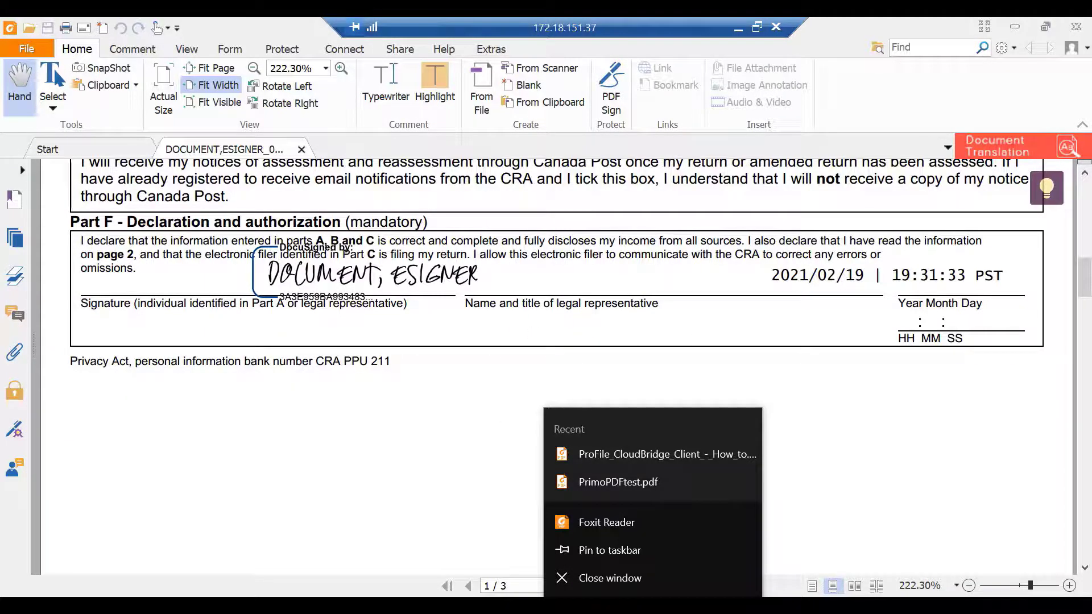
pyautogui.click(609, 578)
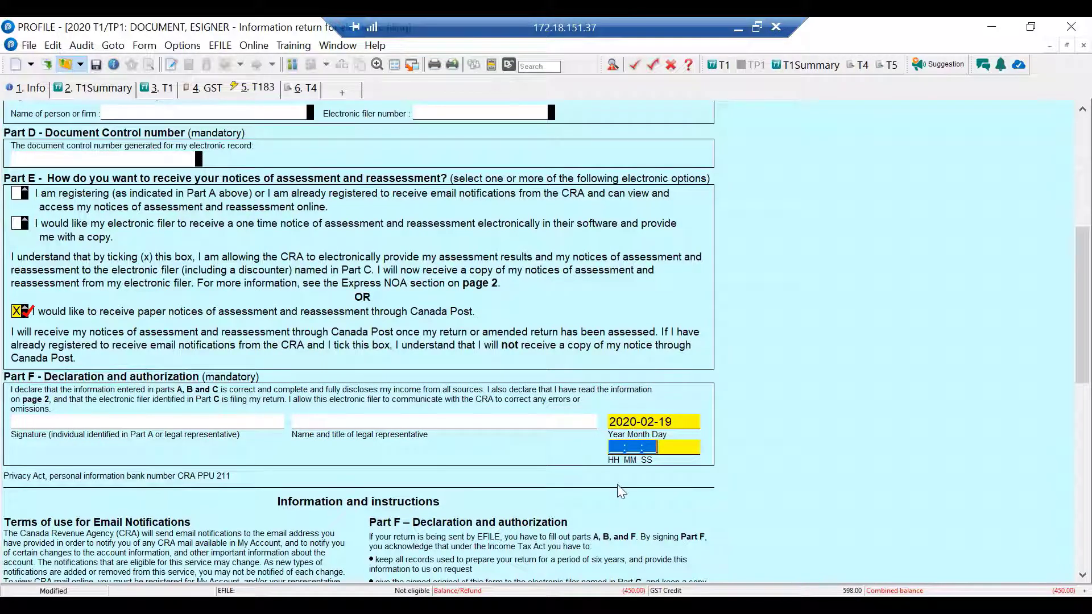
pyautogui.write('19:31:11')
pyautogui.press('BackSpace')
pyautogui.press('BackSpace')
pyautogui.write('30')
pyautogui.press('Return')
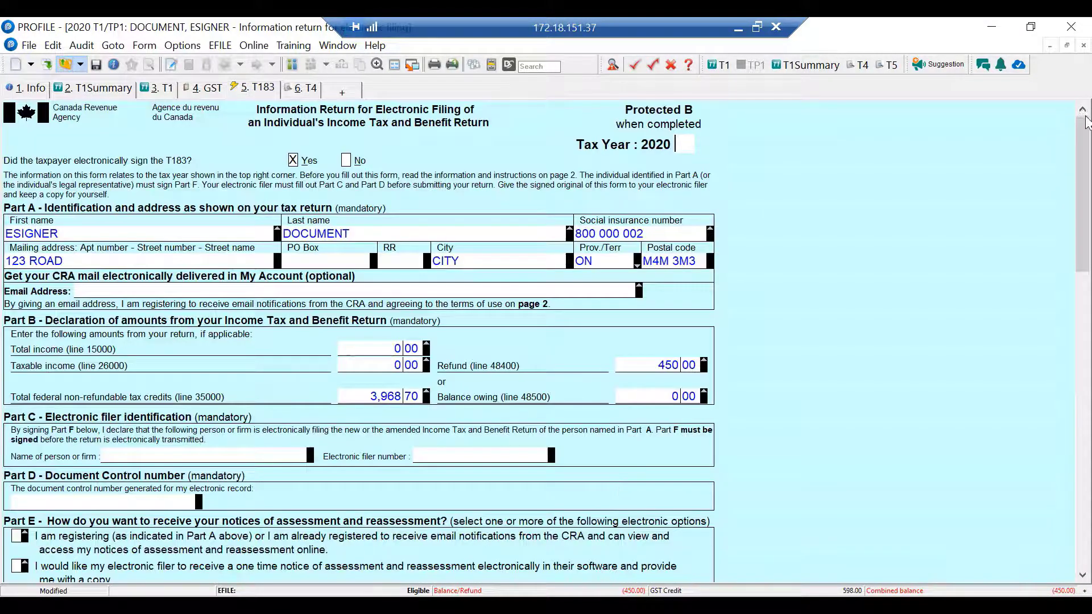
pyautogui.moveTo(1084, 154); pyautogui.dragTo(1085, 289)
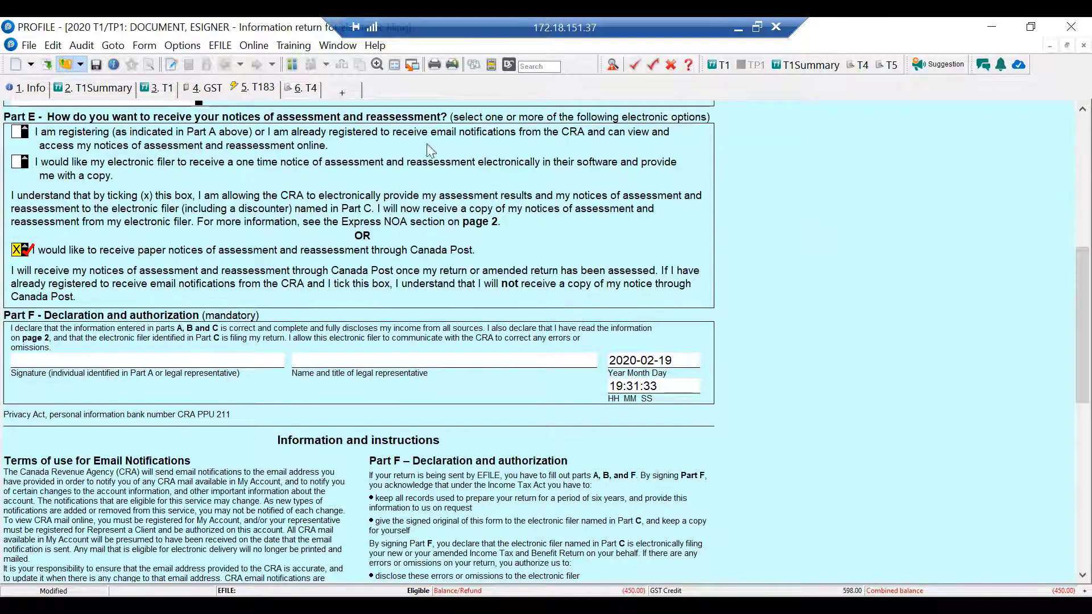
# Switch to the coupled spouse return and open DOCUMENT,SPOUSE.pdf from the eSignature Dashboard.
pyautogui.click(290, 67)
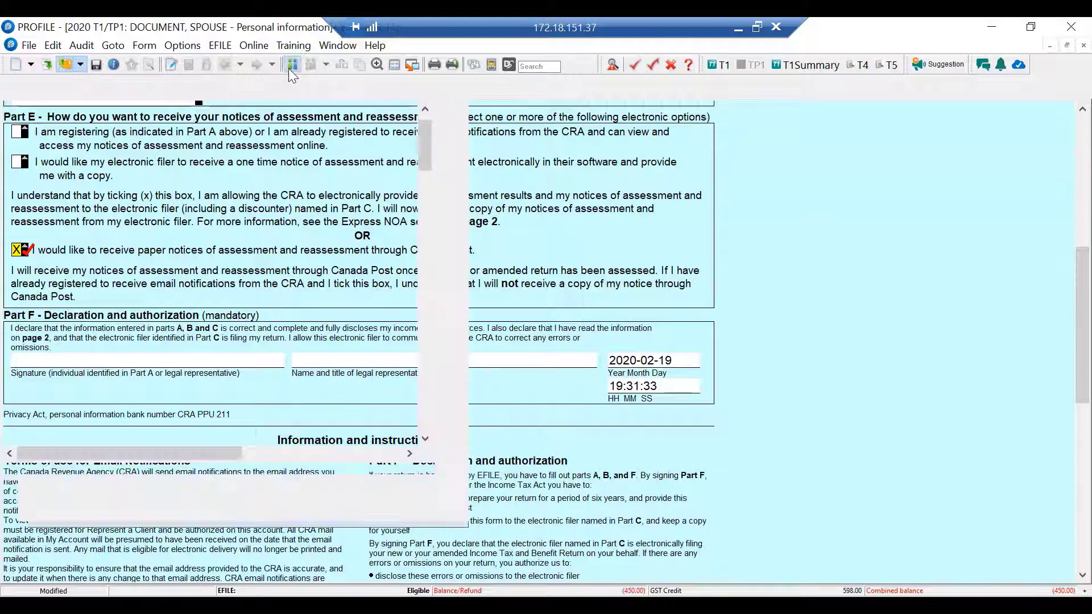
pyautogui.click(29, 50)
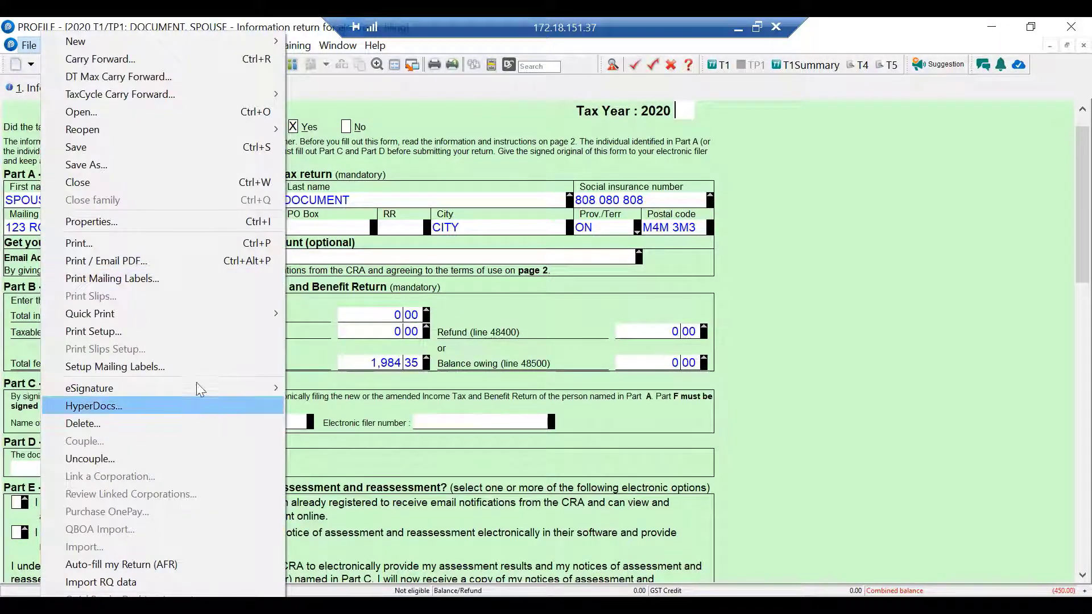
pyautogui.moveTo(202, 379)
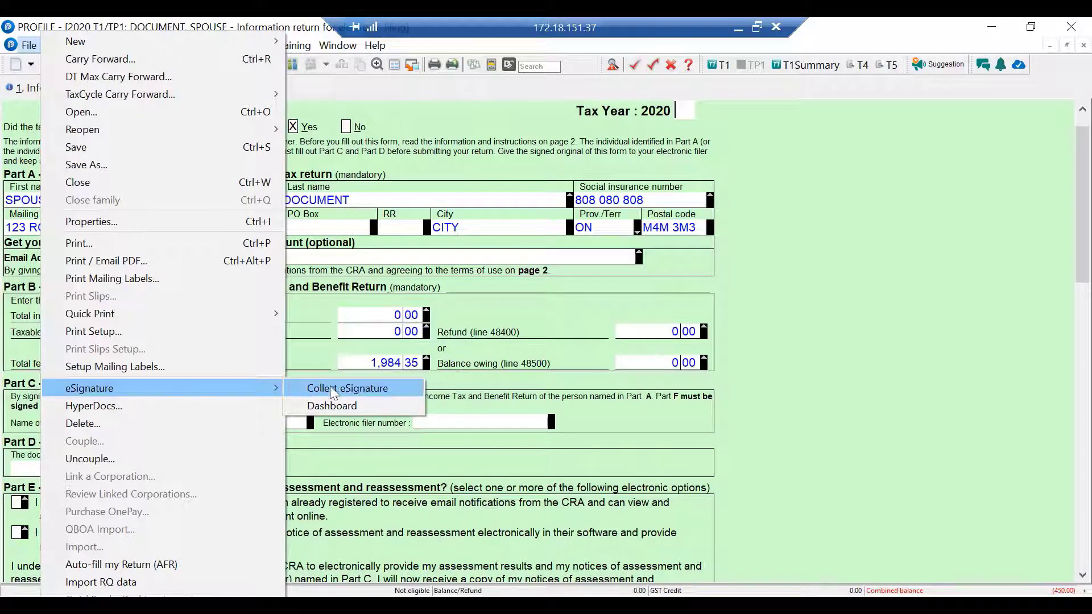
pyautogui.click(340, 406)
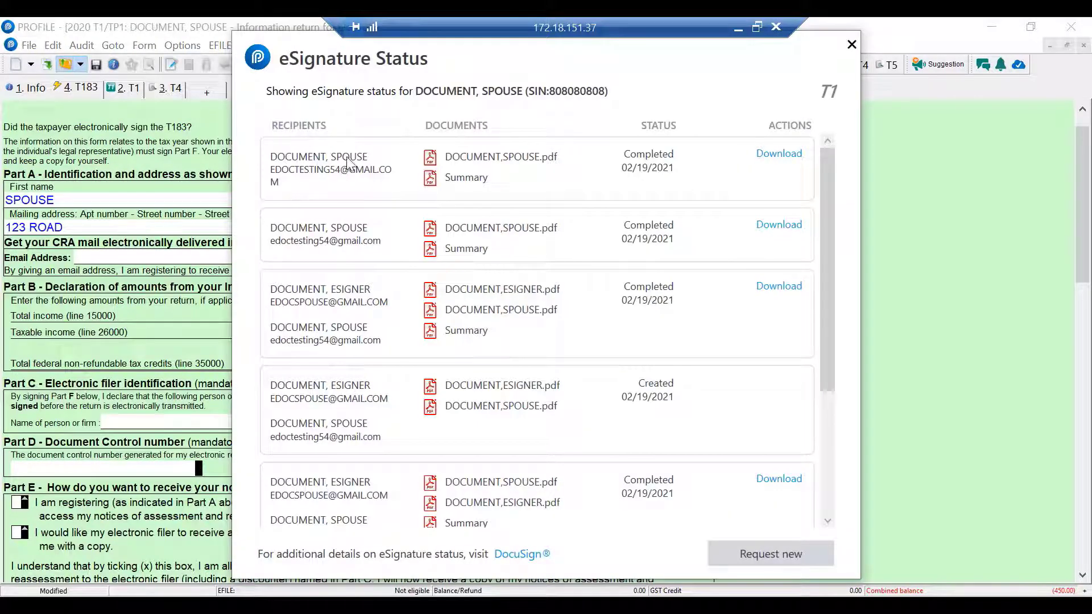
pyautogui.click(479, 163)
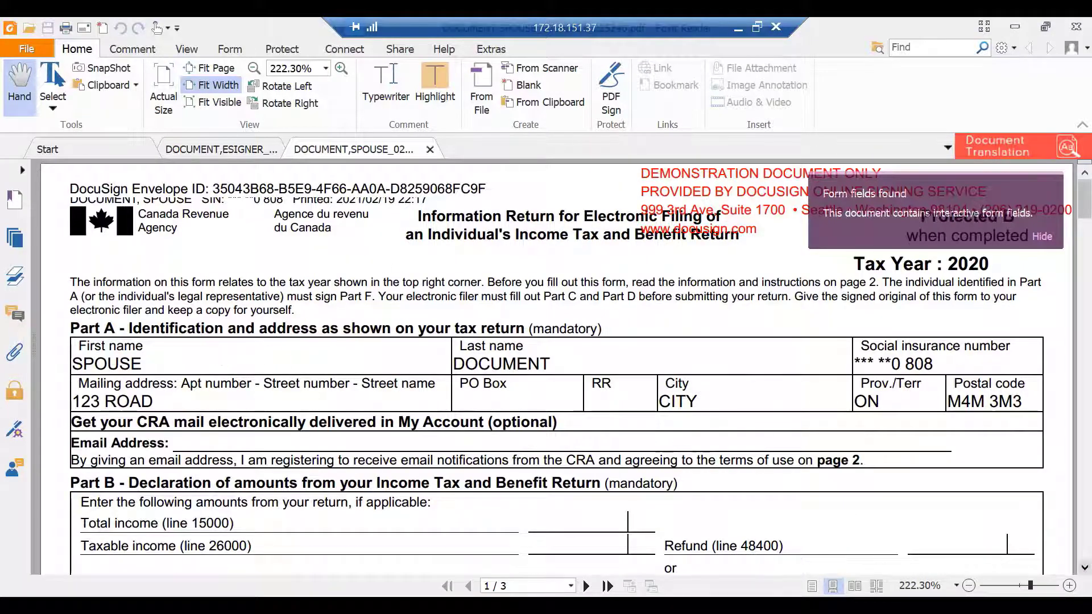
# Page through the spouse's signed T183 to read Part F's 2021/02/19 19:20:49 PST timestamp.
pyautogui.click(1084, 569)
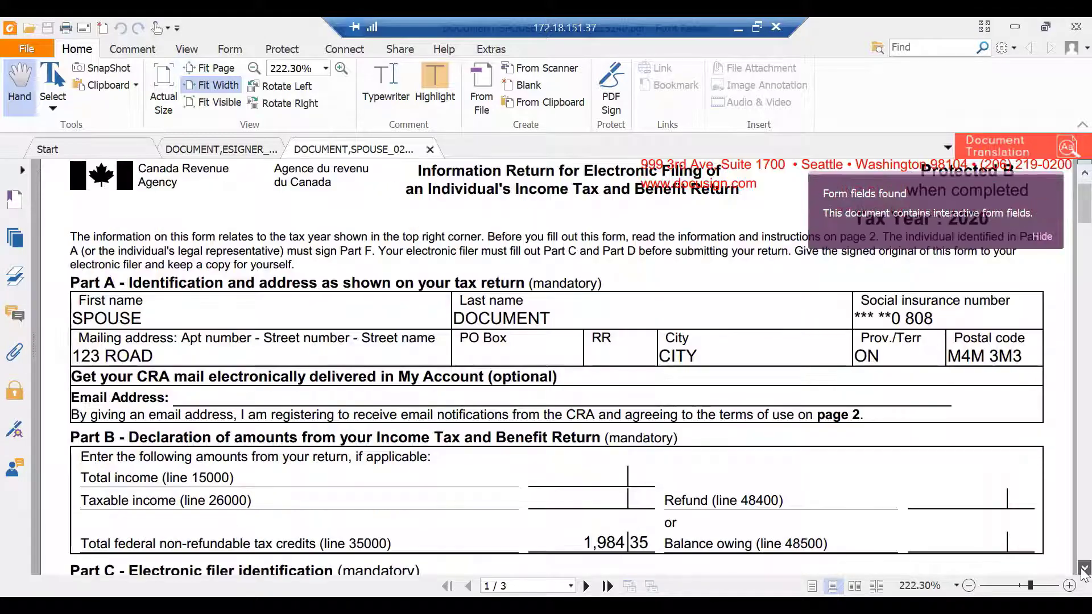
pyautogui.click(1084, 568)
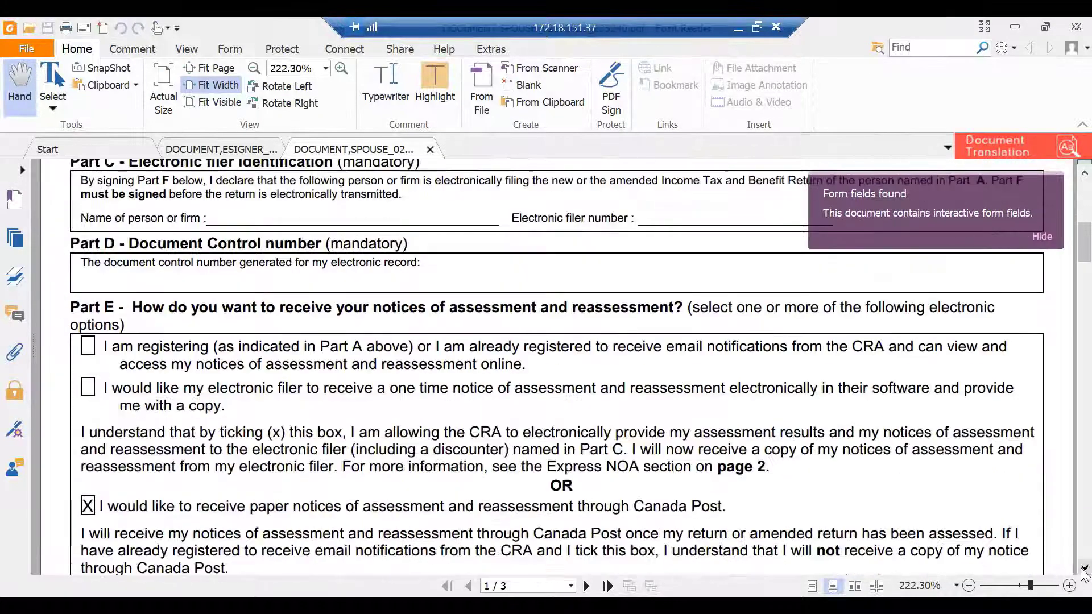
pyautogui.click(1084, 569)
pyautogui.click(1084, 568)
pyautogui.click(1084, 568)
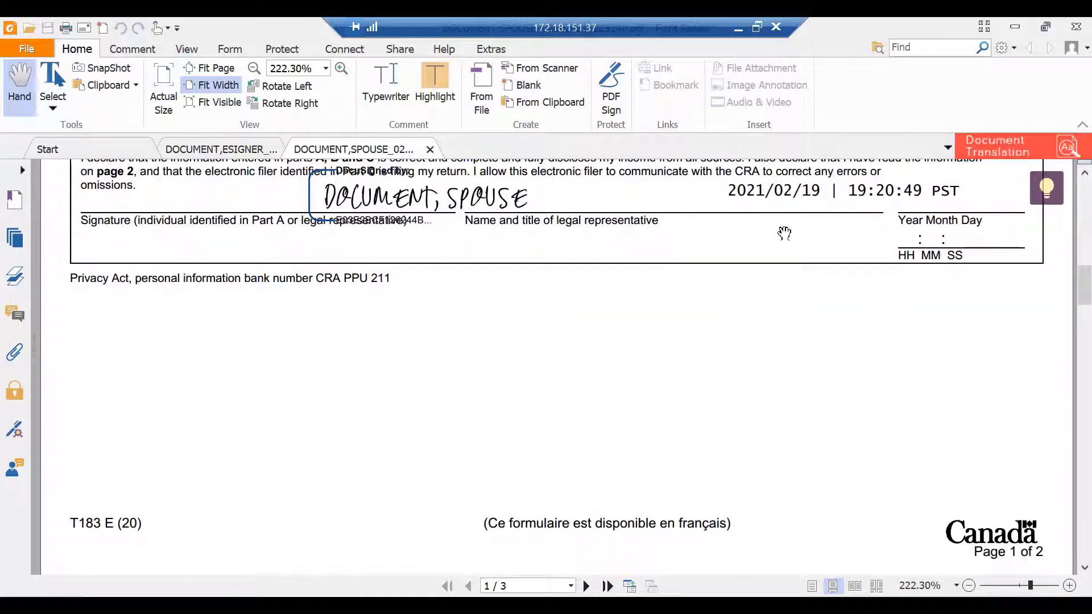
pyautogui.click(1084, 568)
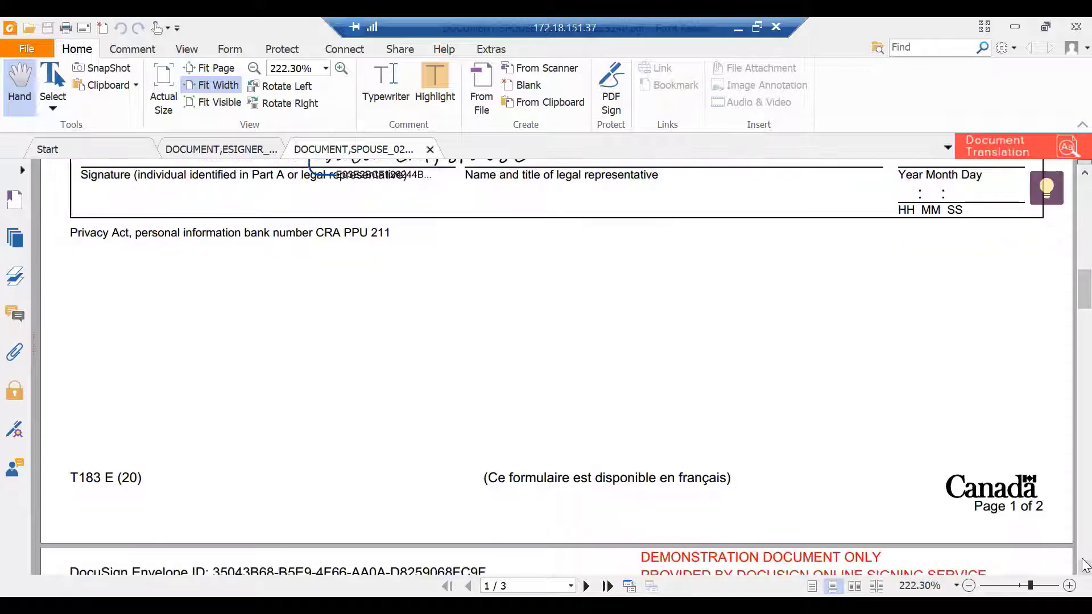
pyautogui.click(1084, 568)
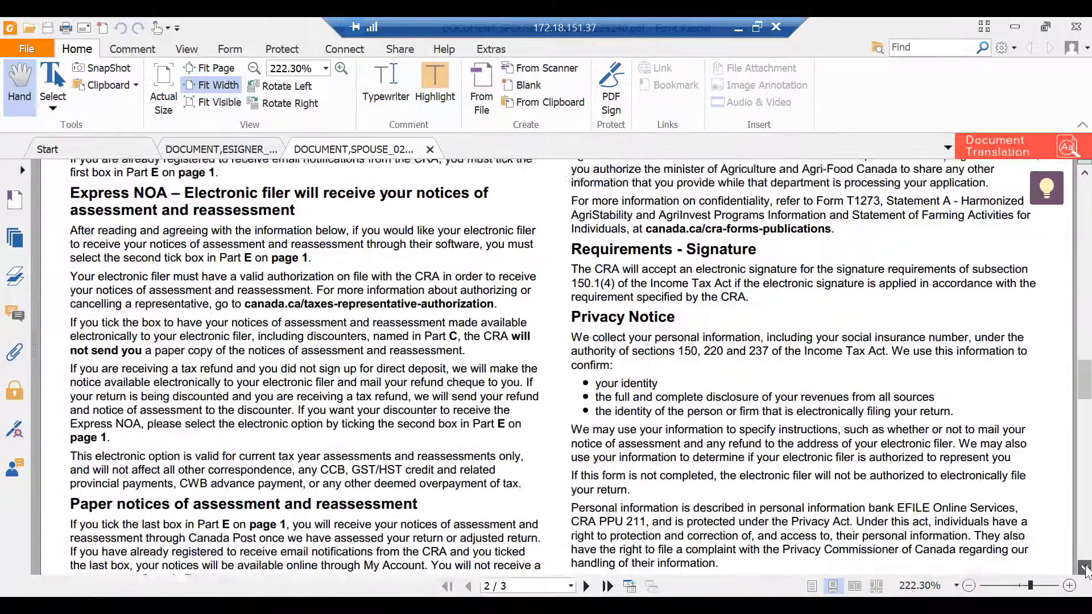
pyautogui.click(1084, 569)
pyautogui.click(1084, 568)
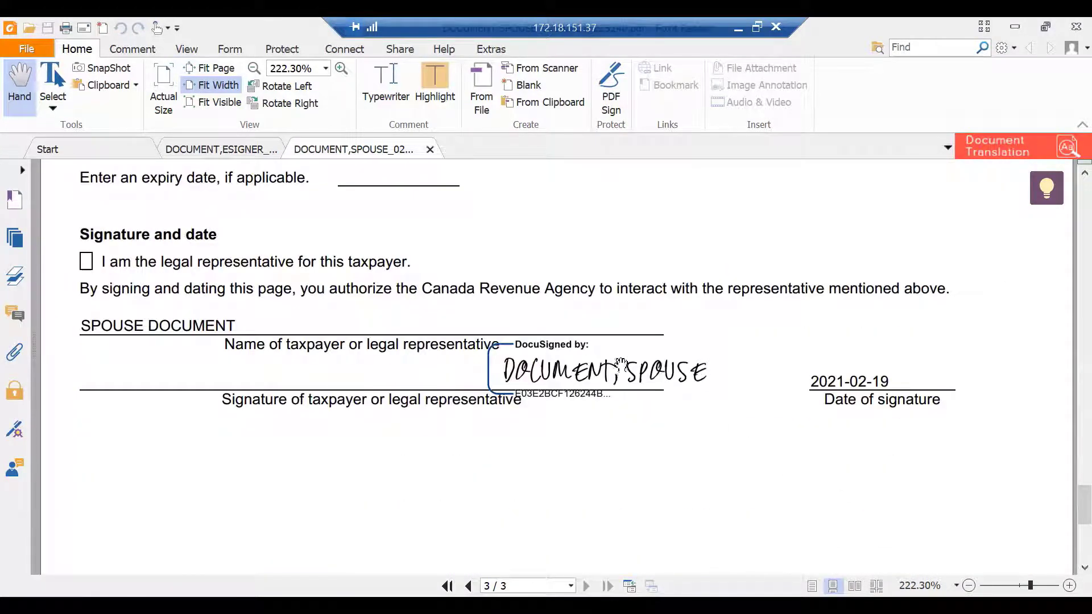
pyautogui.click(1086, 189)
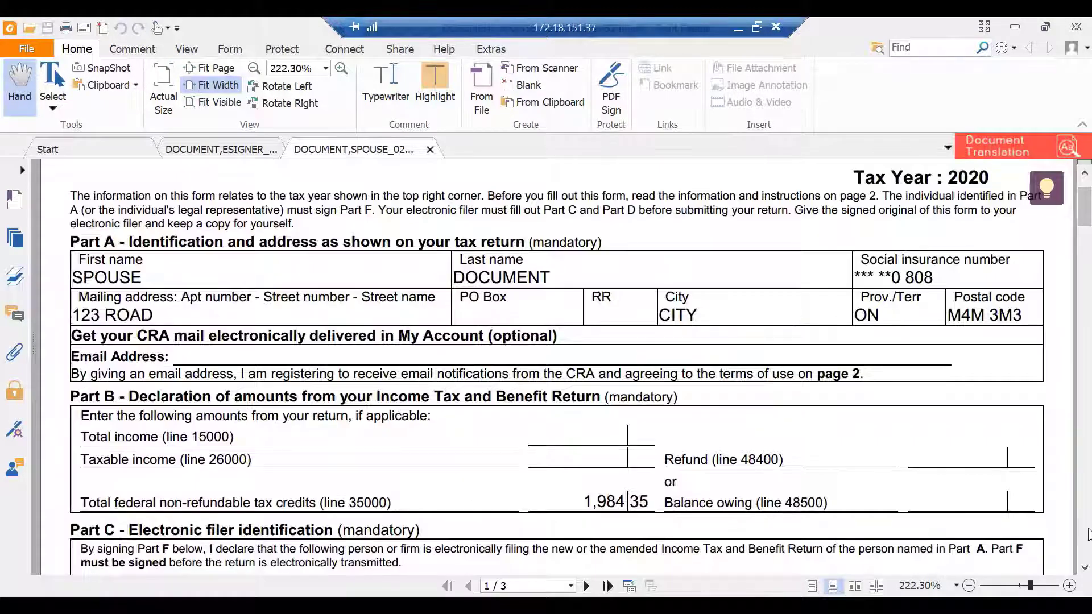
pyautogui.click(1084, 568)
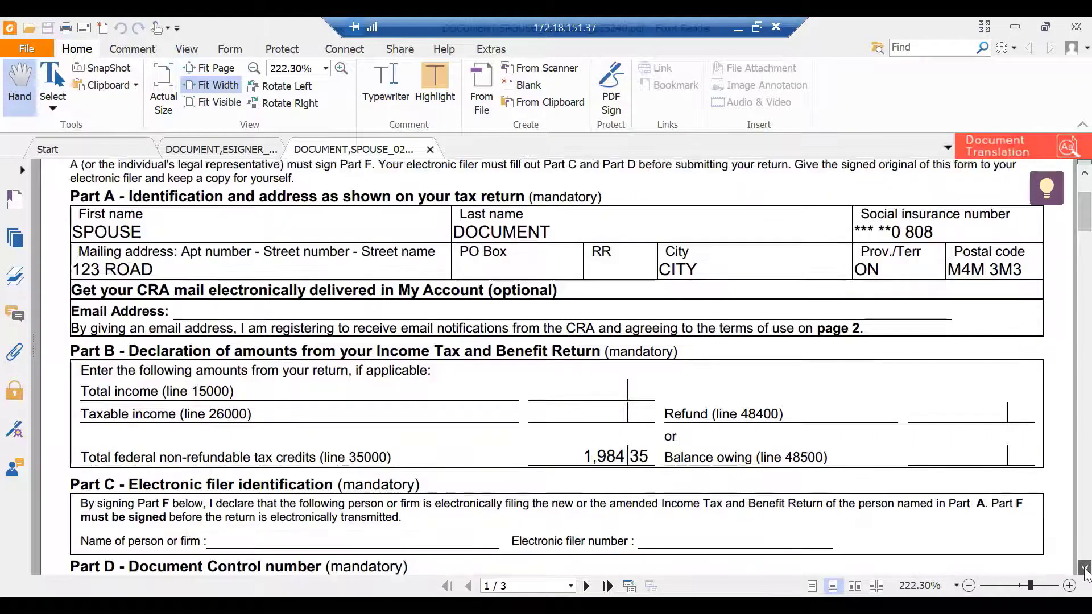
pyautogui.scroll(-5, 1085, 568)
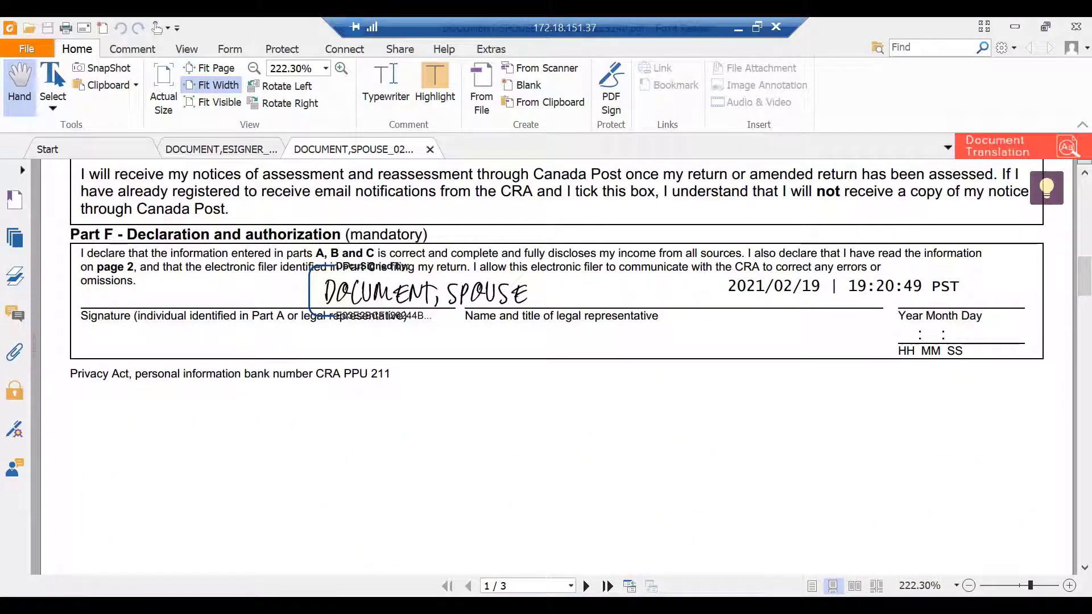
pyautogui.moveTo(610, 606)
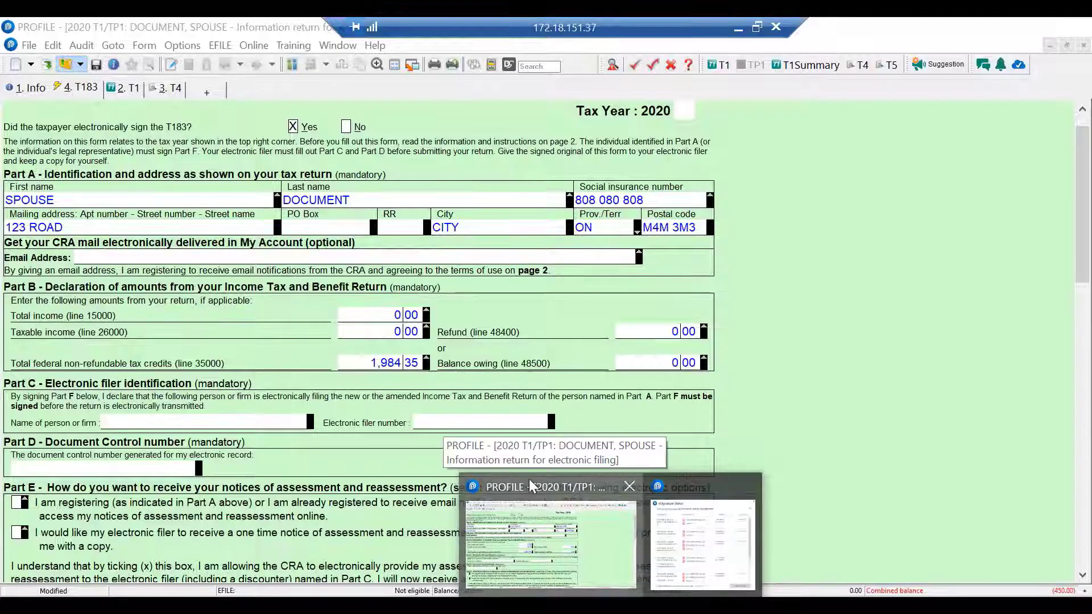
# Close the eSignature status list and enter the spouse's Part F date 2020-02-19 and time 19:20:49.
pyautogui.click(531, 487)
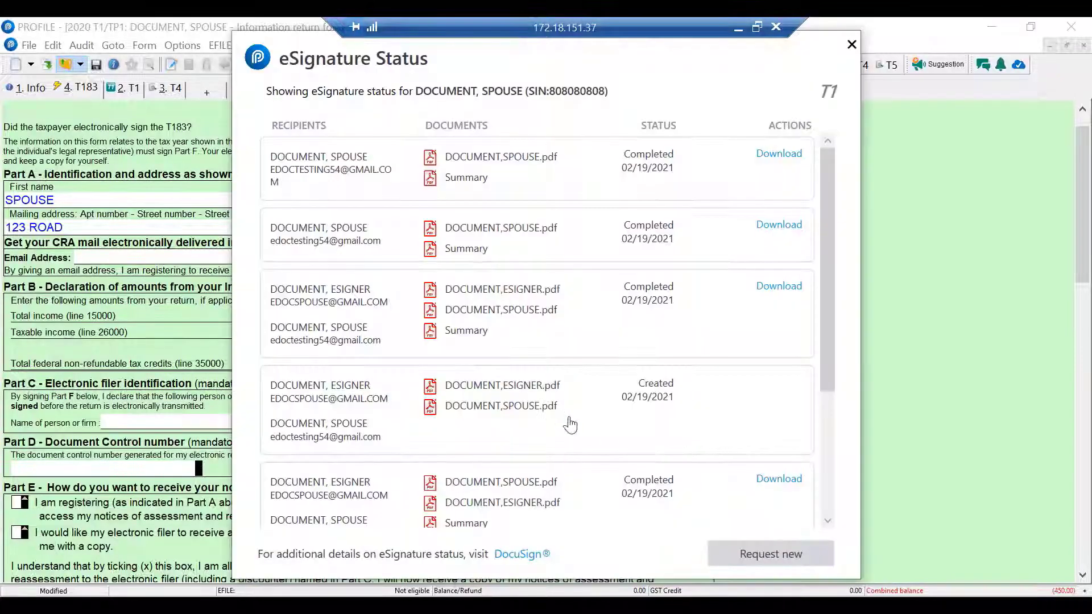
pyautogui.click(851, 44)
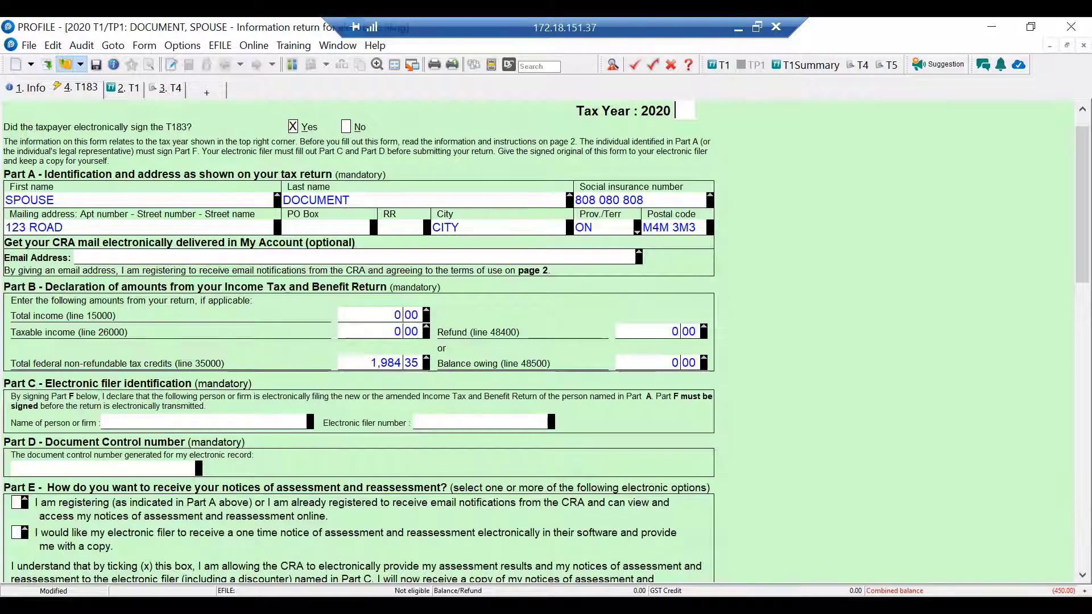
pyautogui.scroll(-10, 1082, 580)
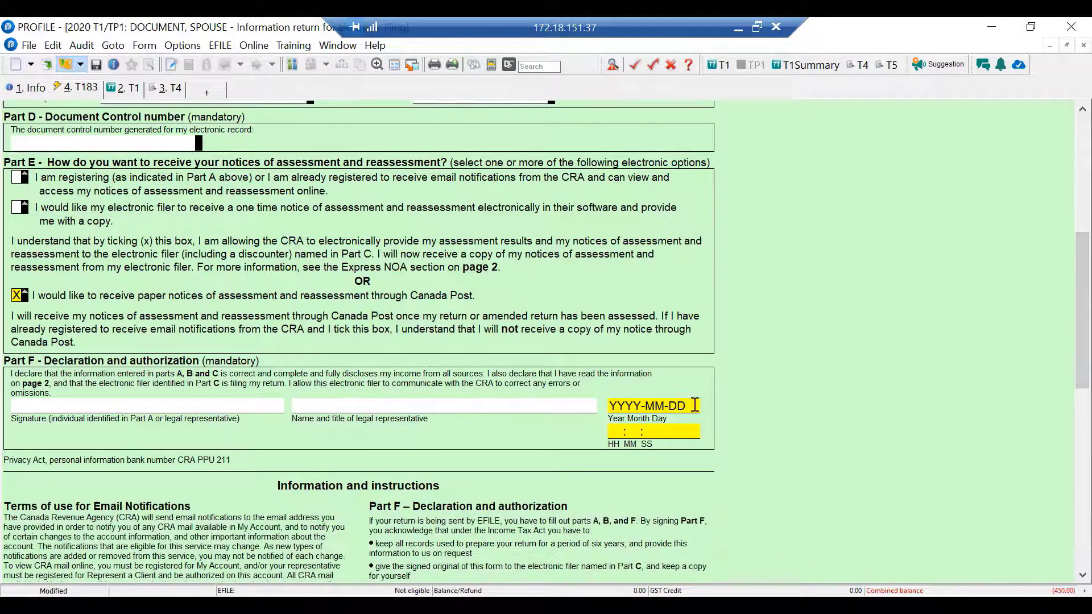
pyautogui.click(688, 404)
pyautogui.write('202')
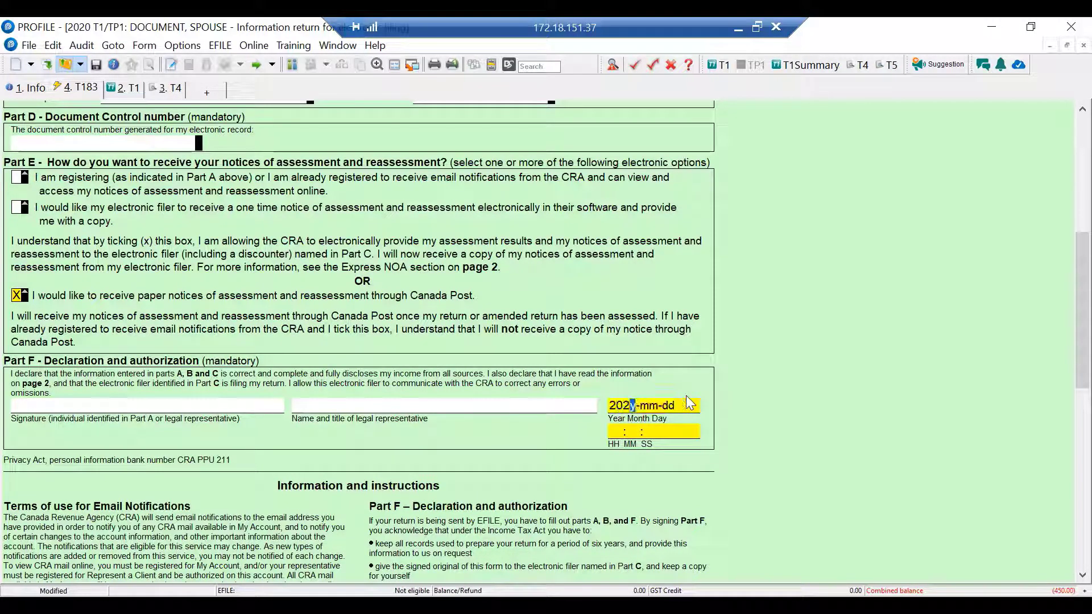
pyautogui.write('0-02-19')
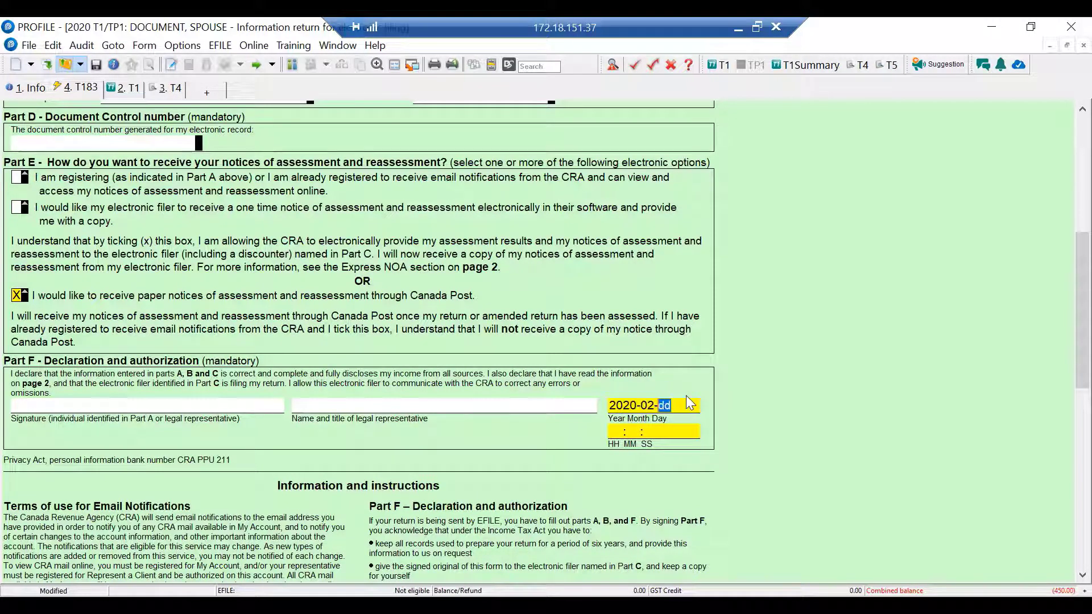
pyautogui.click(671, 430)
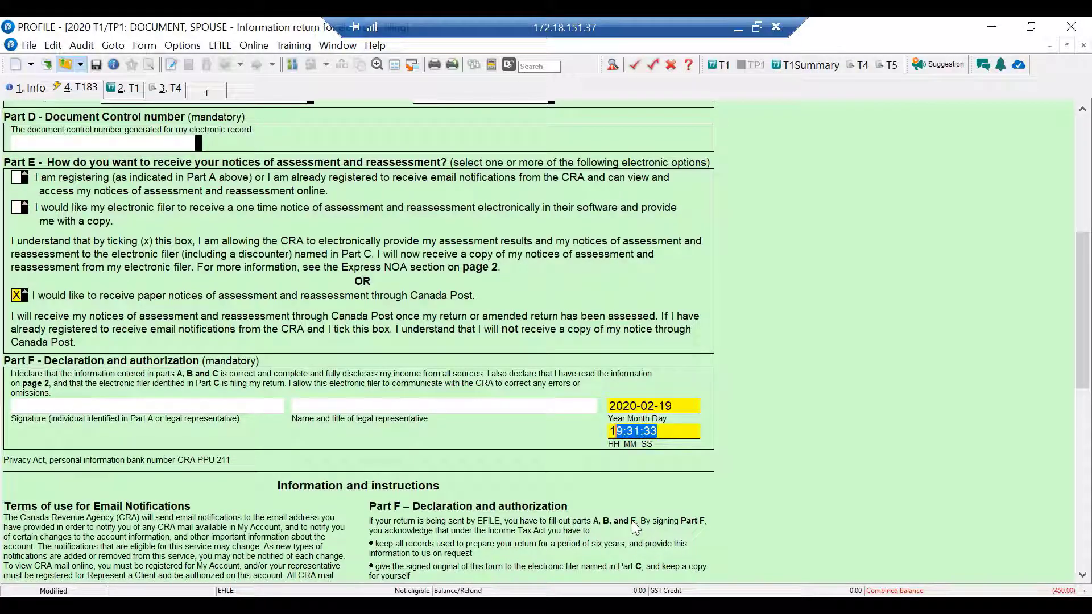
pyautogui.write('920')
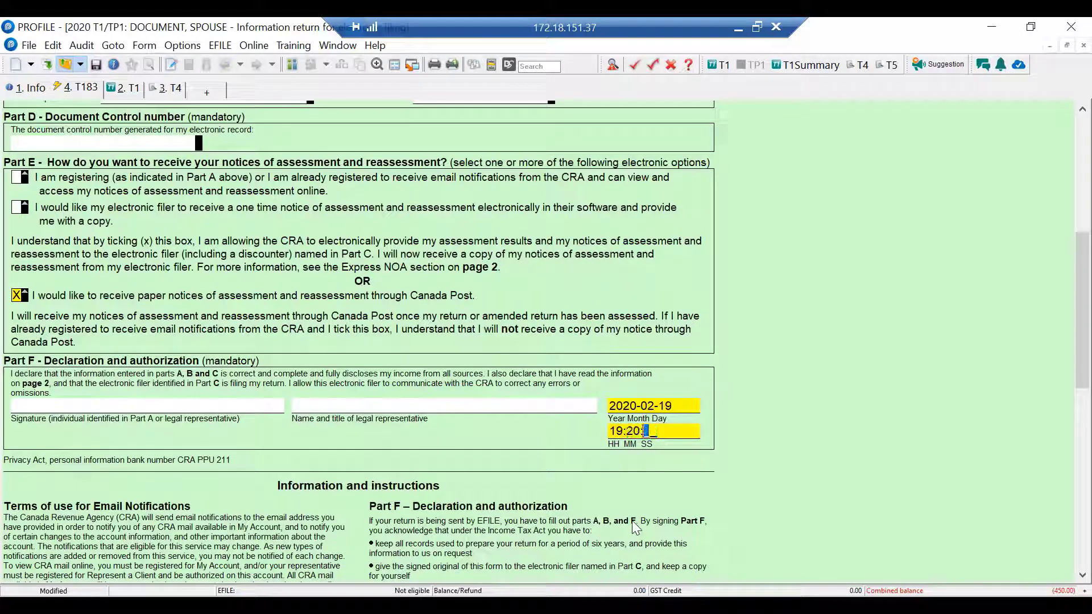
pyautogui.scroll(5, 636, 527)
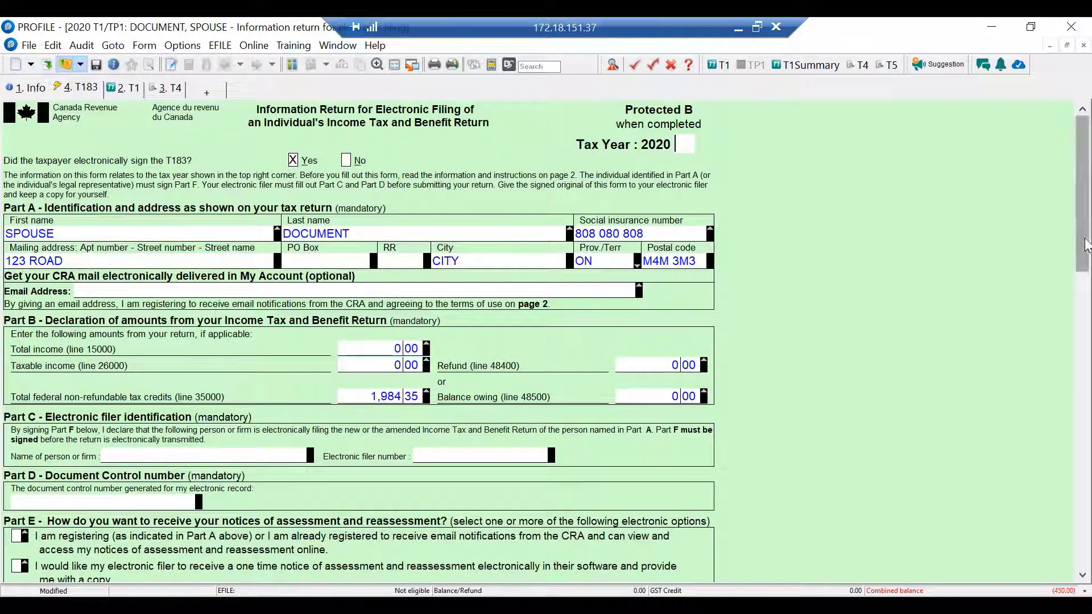
pyautogui.moveTo(1083, 279); pyautogui.dragTo(1089, 393)
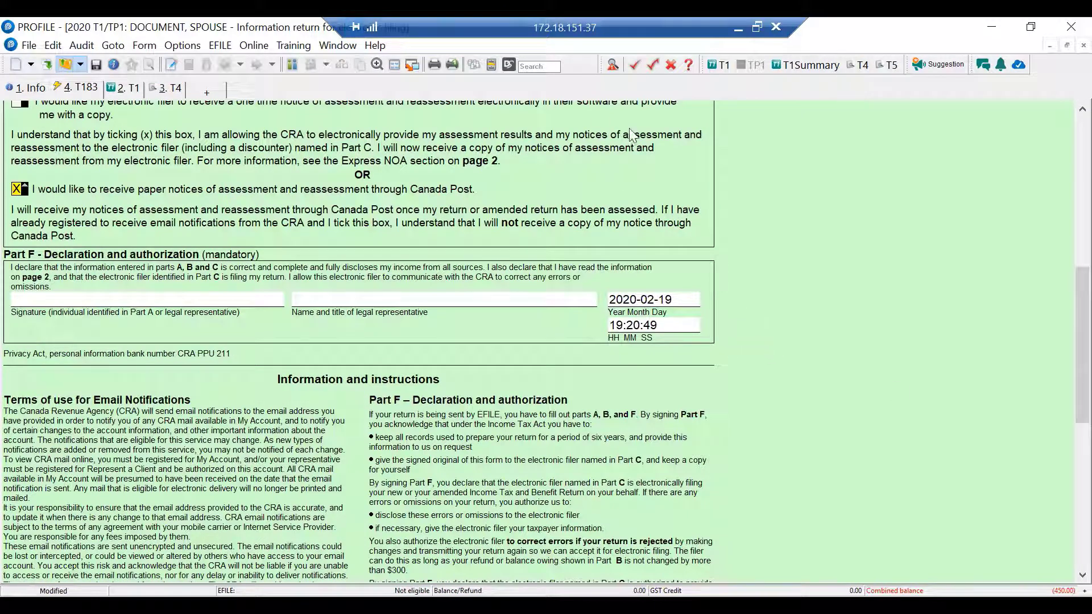
# Save the return file and go back to the spouse's 1. Info personal information page.
pyautogui.click(94, 66)
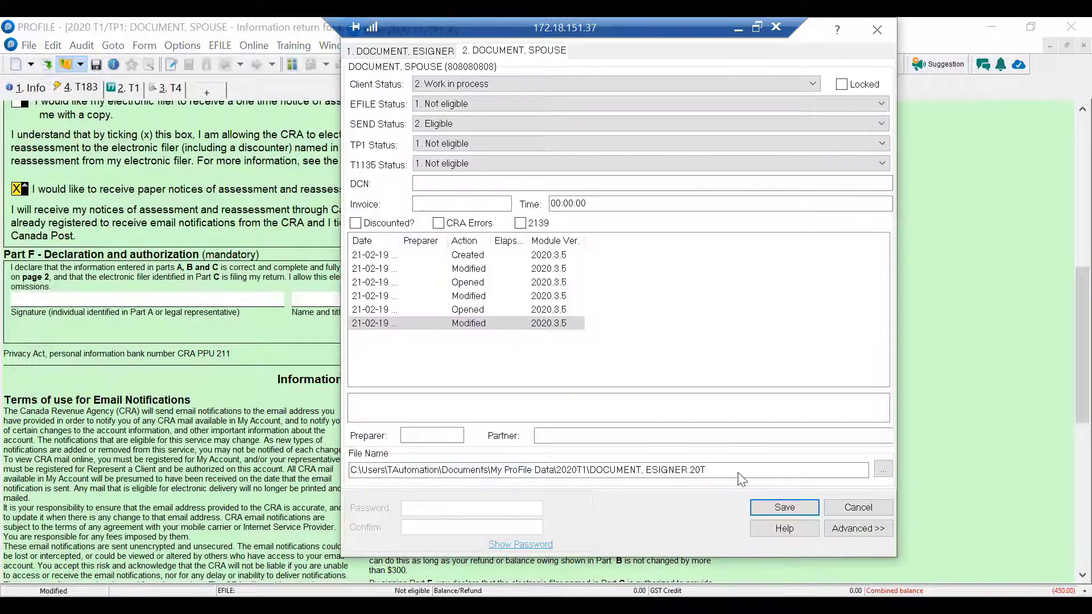
pyautogui.click(784, 507)
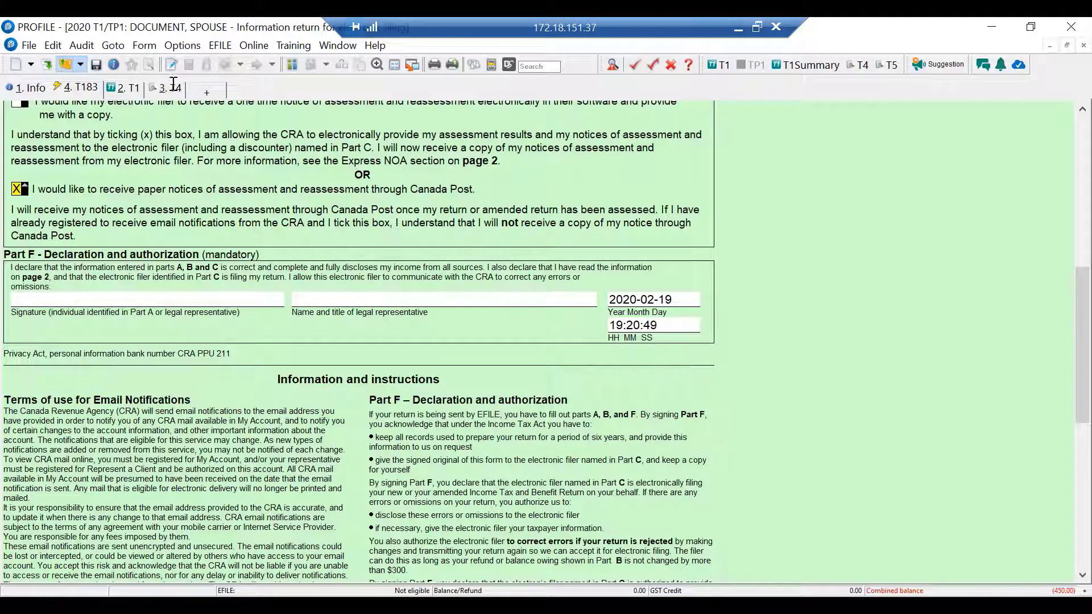
pyautogui.click(20, 91)
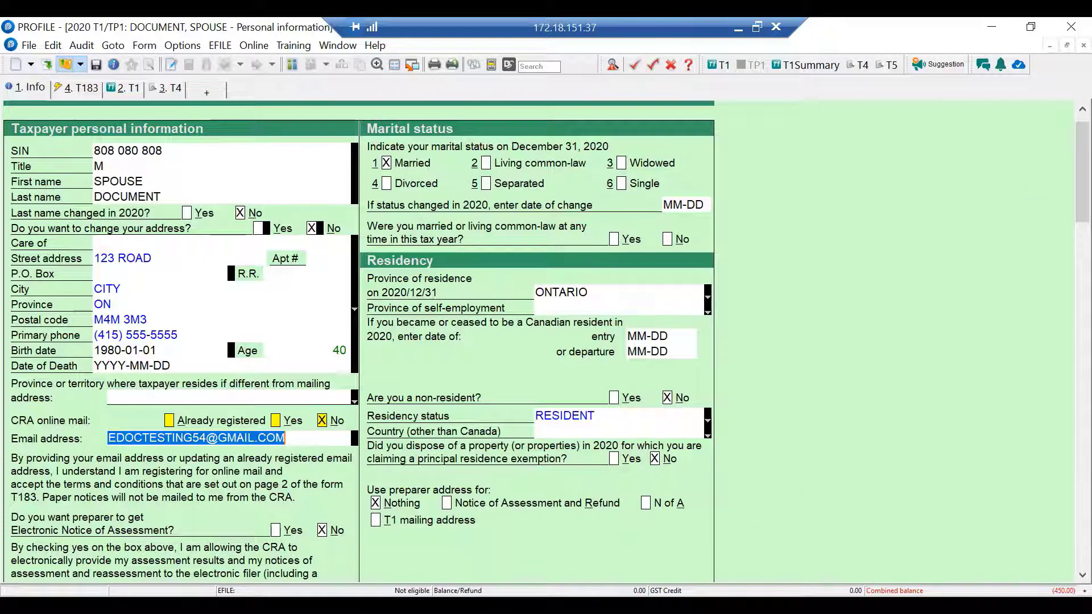
# Switch to the DocuSign envelope details showing the spouse signed 2/19/2021 at 10:20:49 pm.
pyautogui.hotkey('alt', 'Tab')
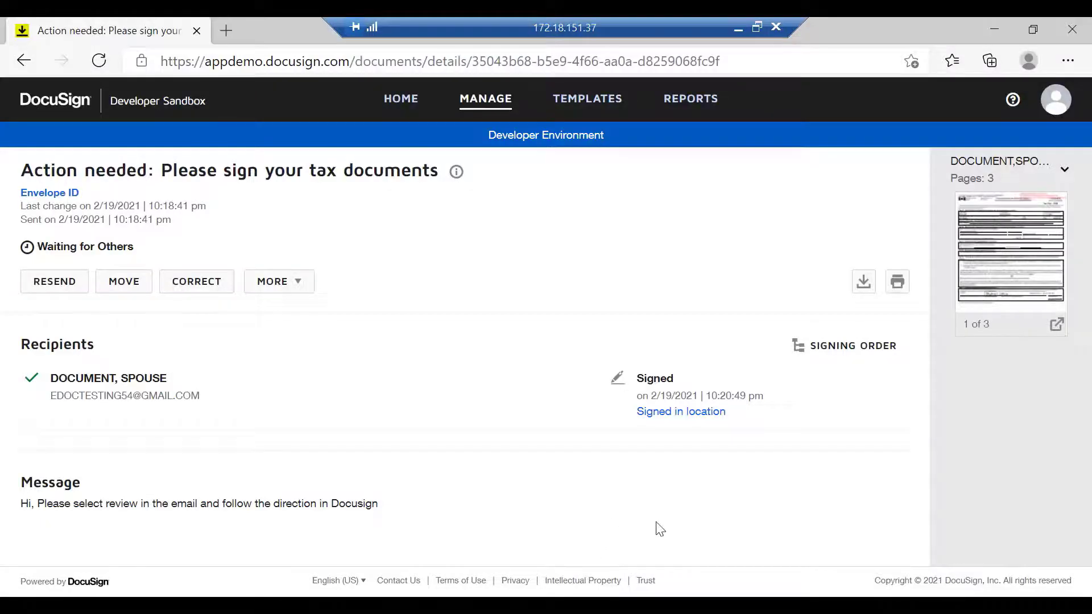